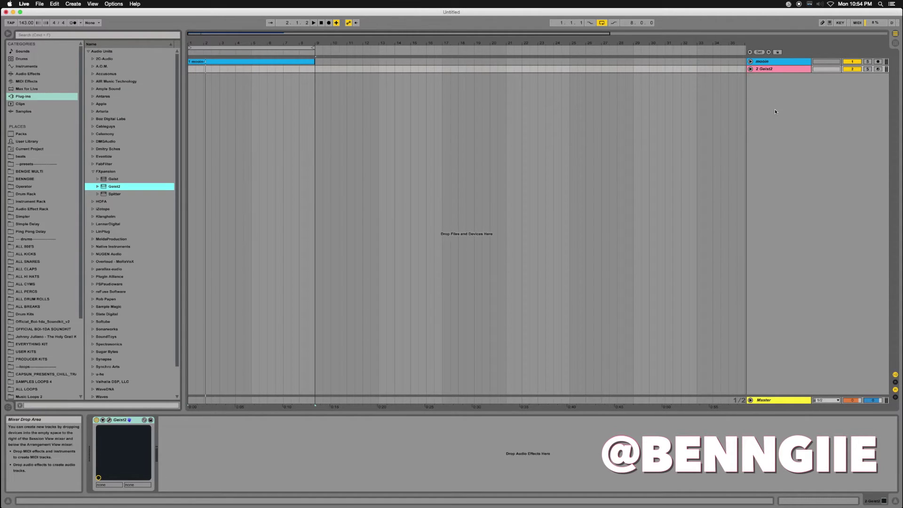
- Select the Geist2 track and add six new audio tracks with Cmd+T
left_click(750, 69)
left_click(750, 69)
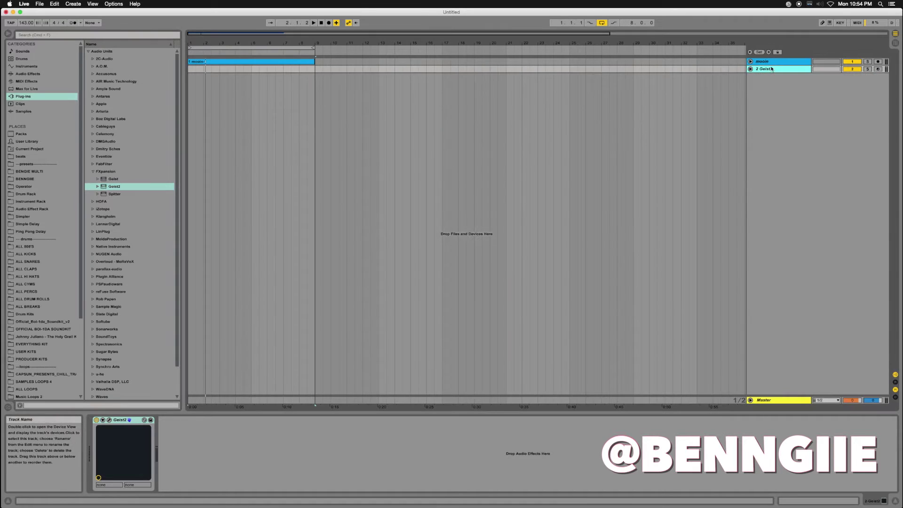
left_click(103, 190)
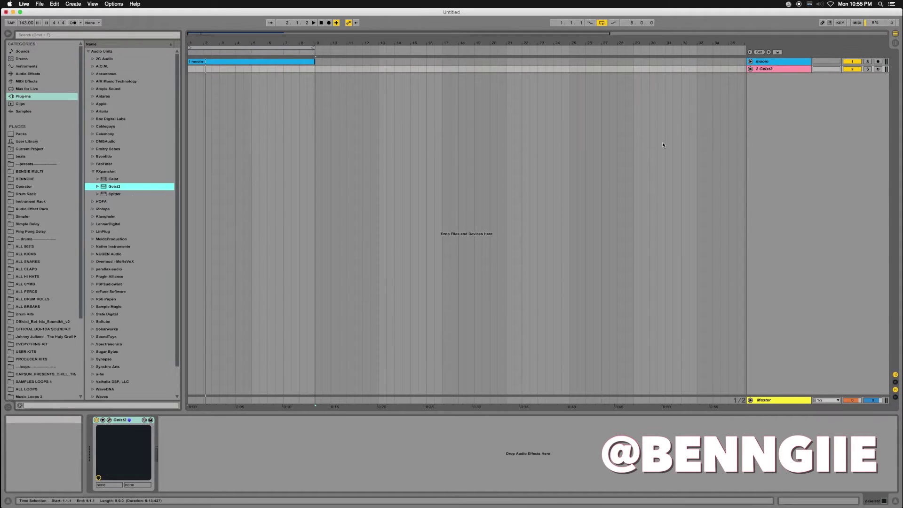
left_click(773, 118)
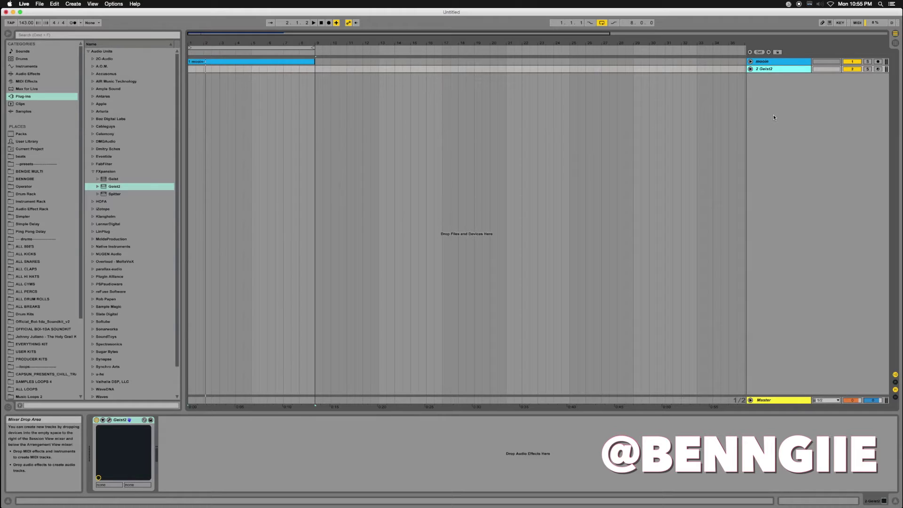
key("super+t")
key("super+t")
key("super+t")
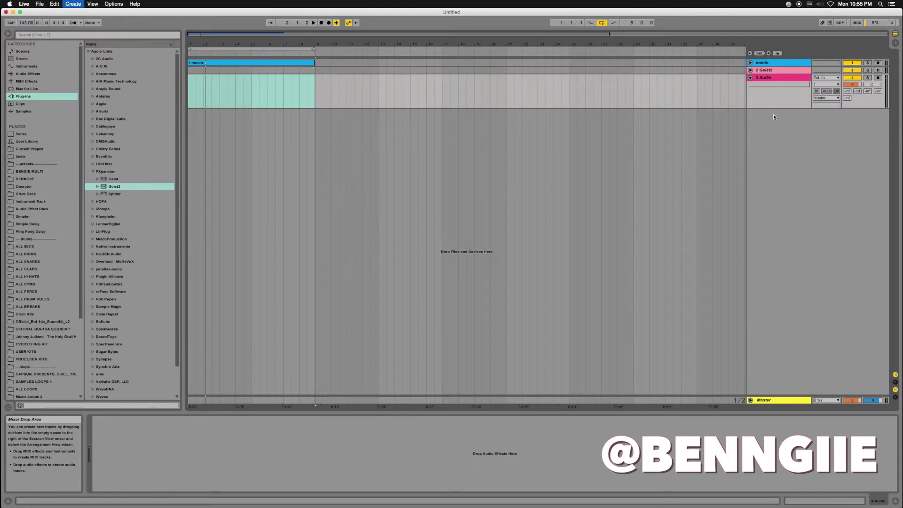
key("super+t")
key("super+t")
key("super+t")
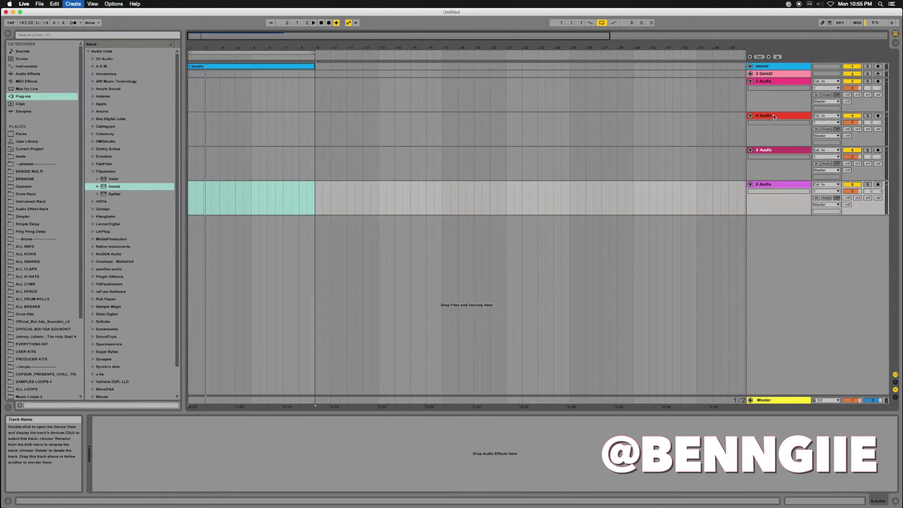
- Group the new audio tracks with Geist2 using Cmd+G, then select tracks 4–9
left_click(773, 85)
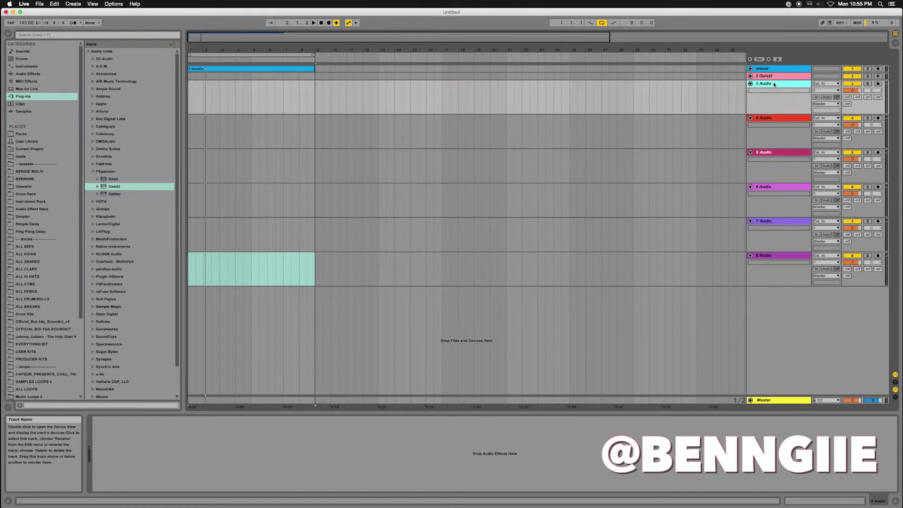
left_click(774, 254, "shift")
key("Up")
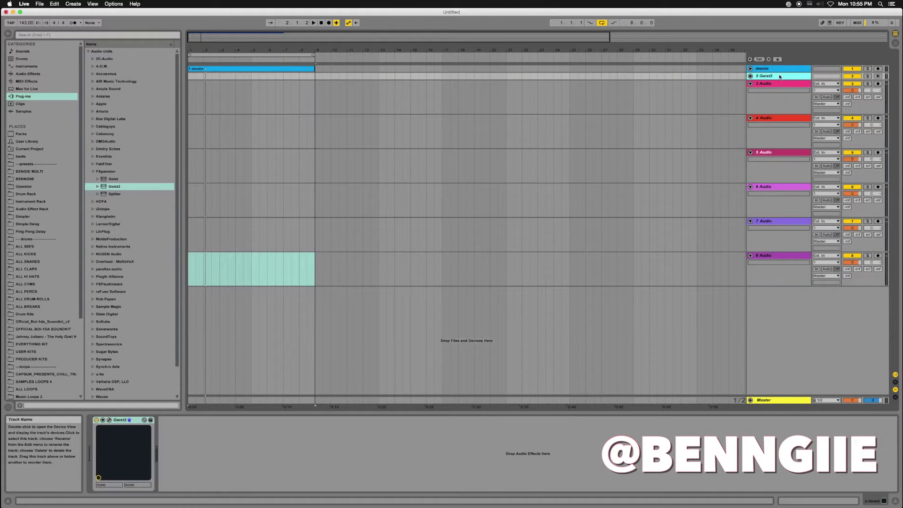
left_click(780, 254, "shift")
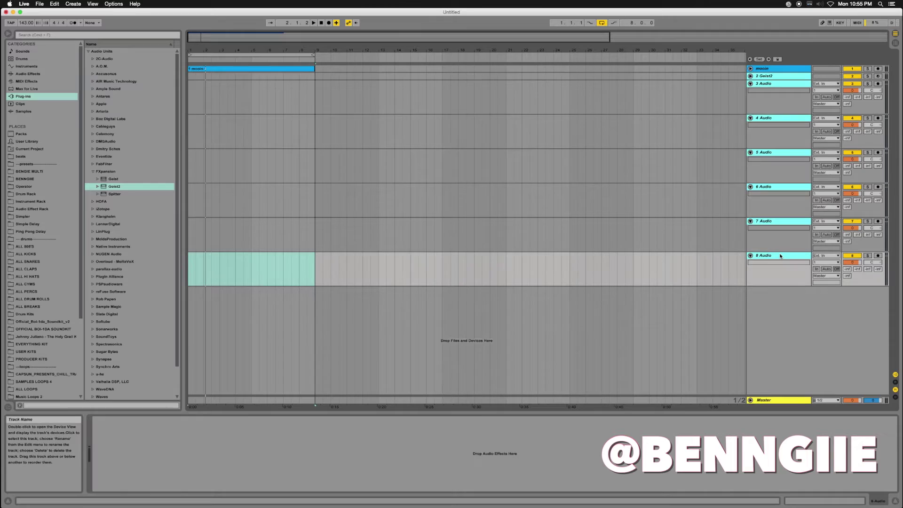
key("super+g")
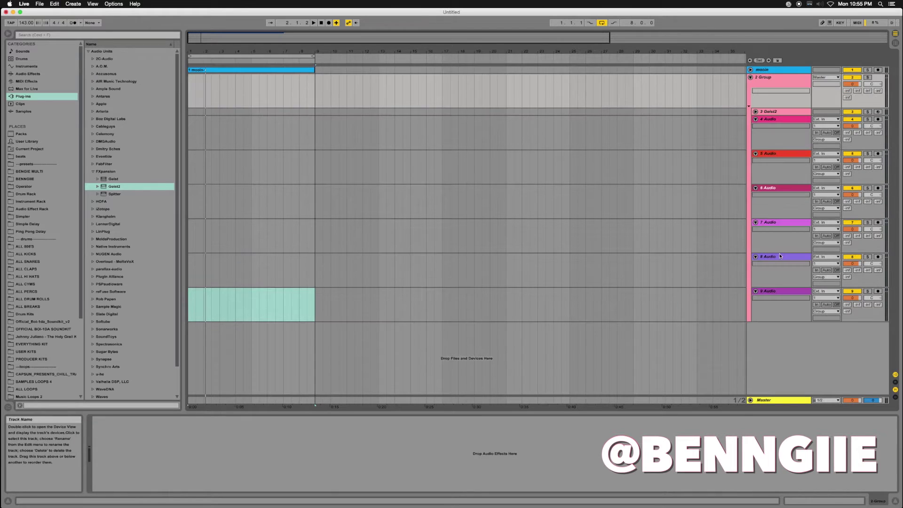
left_click(769, 120)
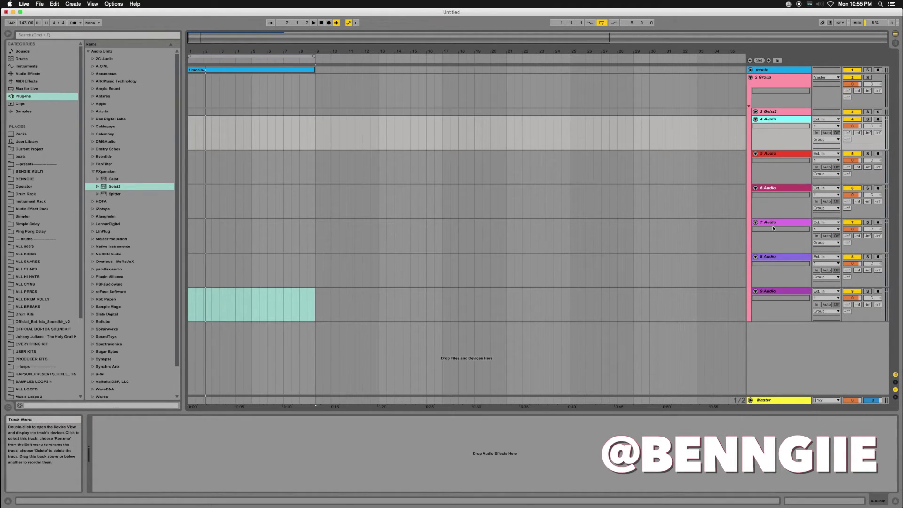
left_click(773, 292, "shift")
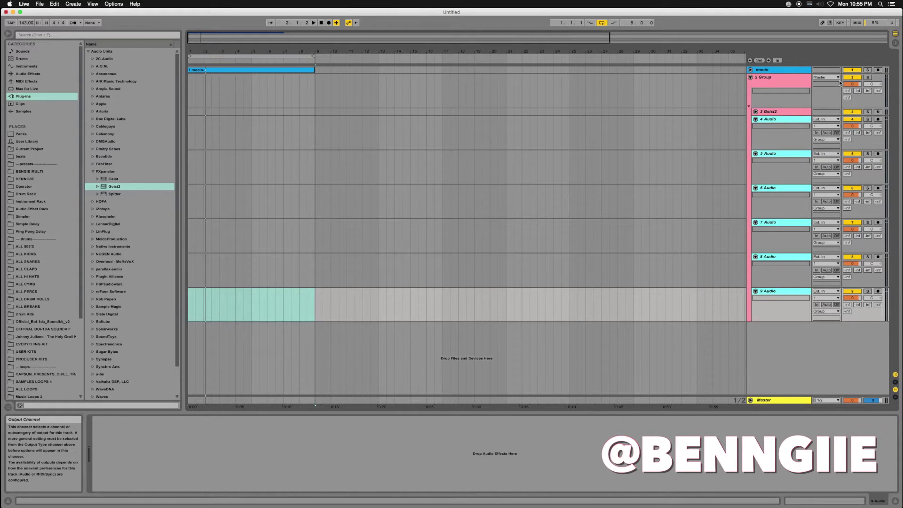
- Set Audio From for tracks 4–9 to 3-Geist2, leaving the 4 Audio track selected
left_click(826, 118)
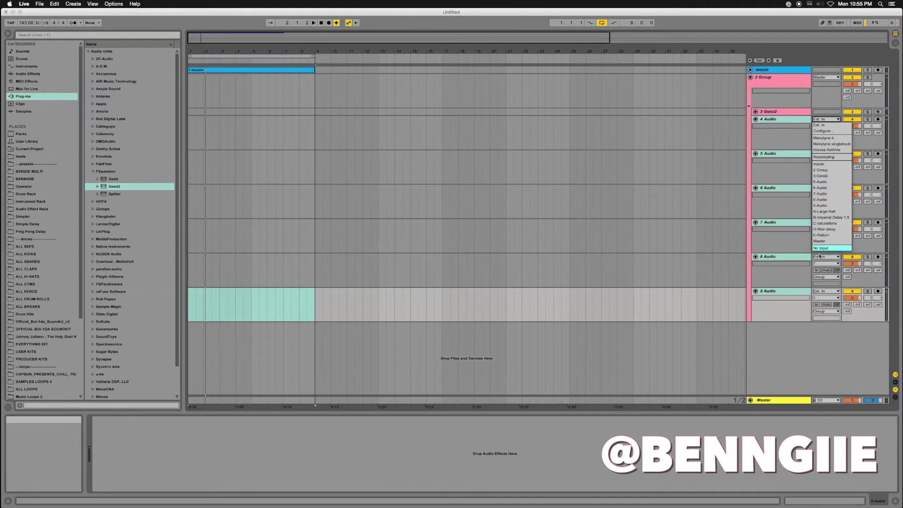
left_click(780, 154)
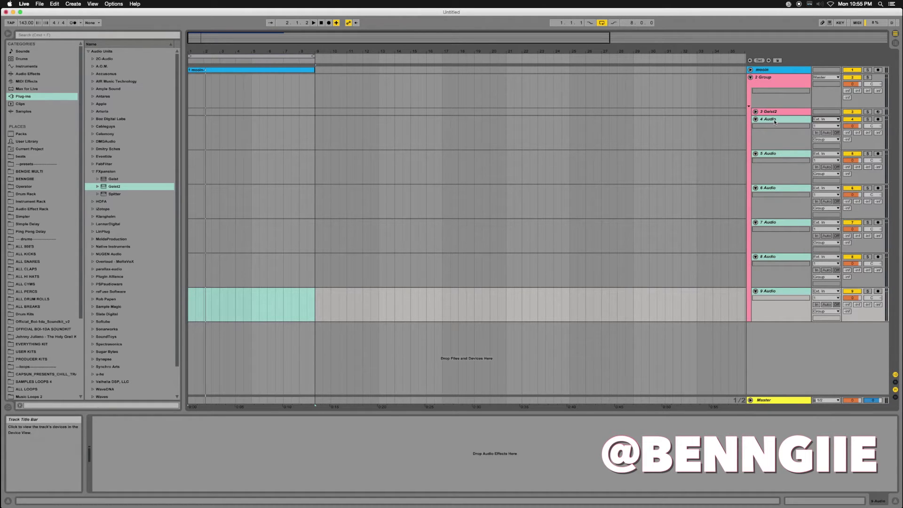
left_click(826, 119)
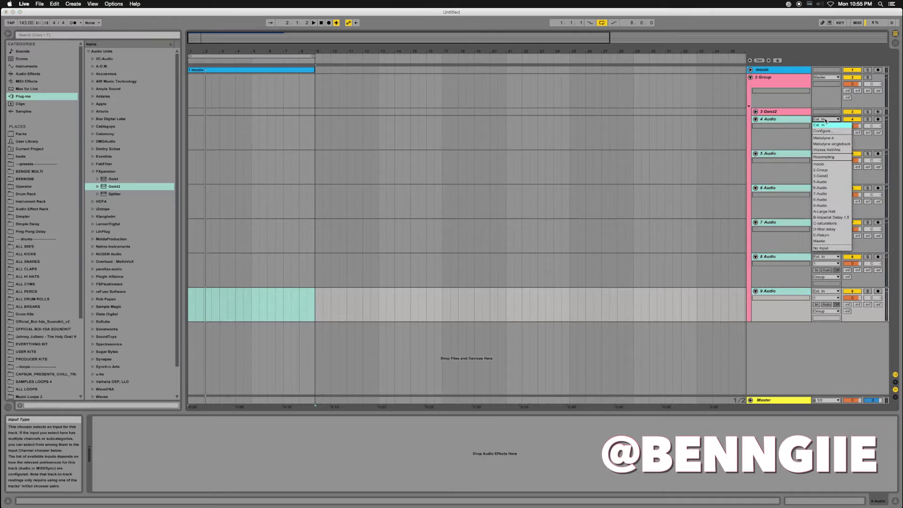
left_click(832, 176)
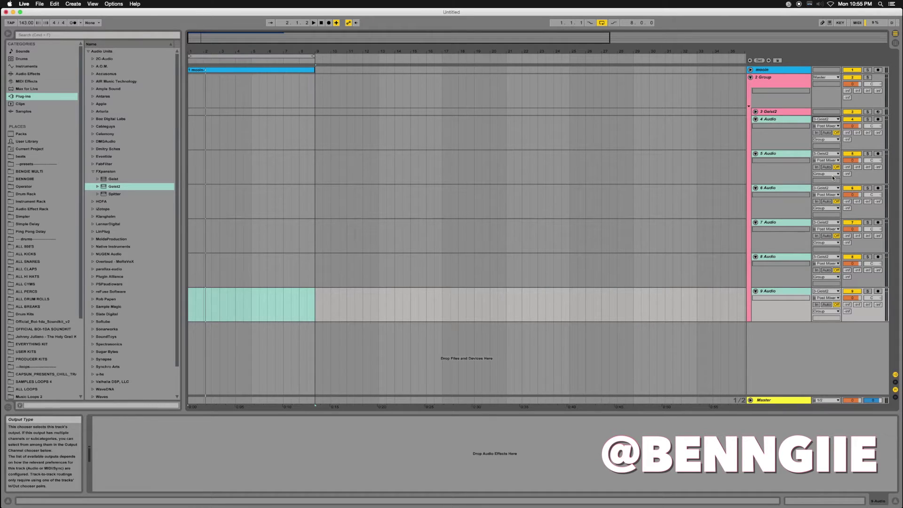
left_click(786, 119)
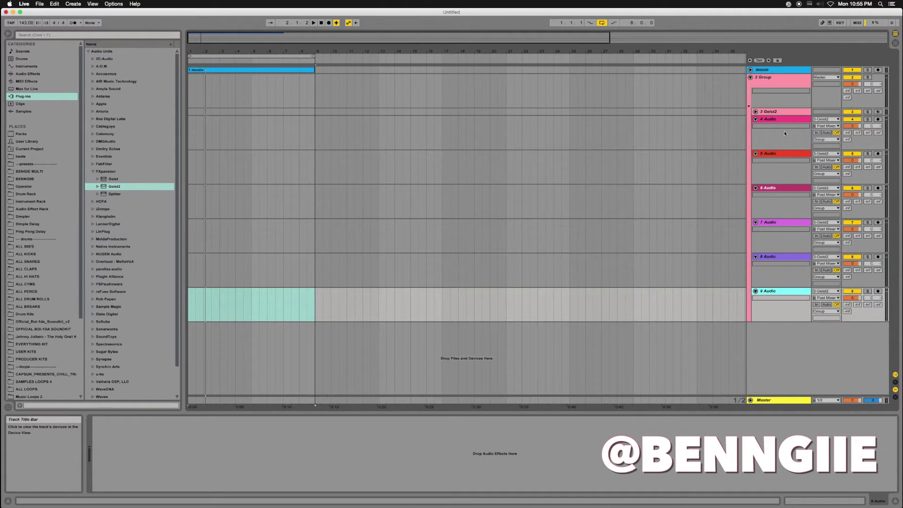
left_click(784, 133, "shift")
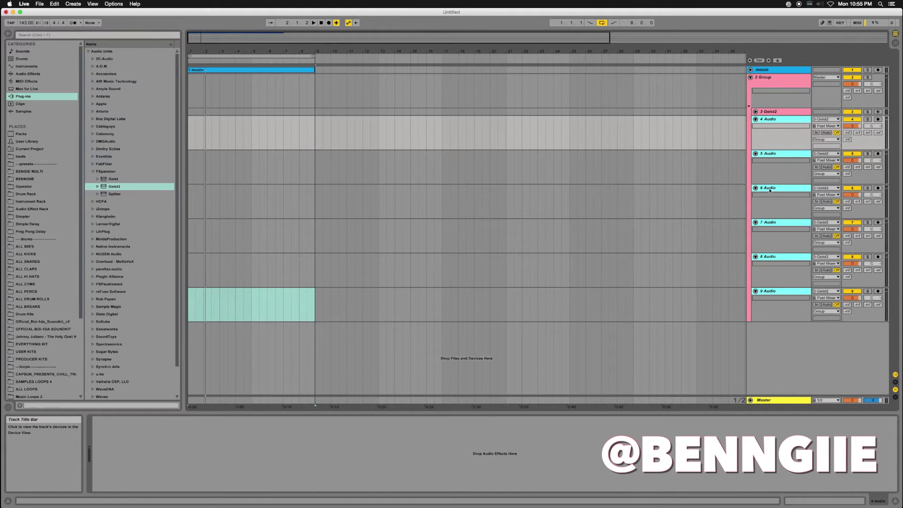
left_click(770, 113)
left_click(783, 120)
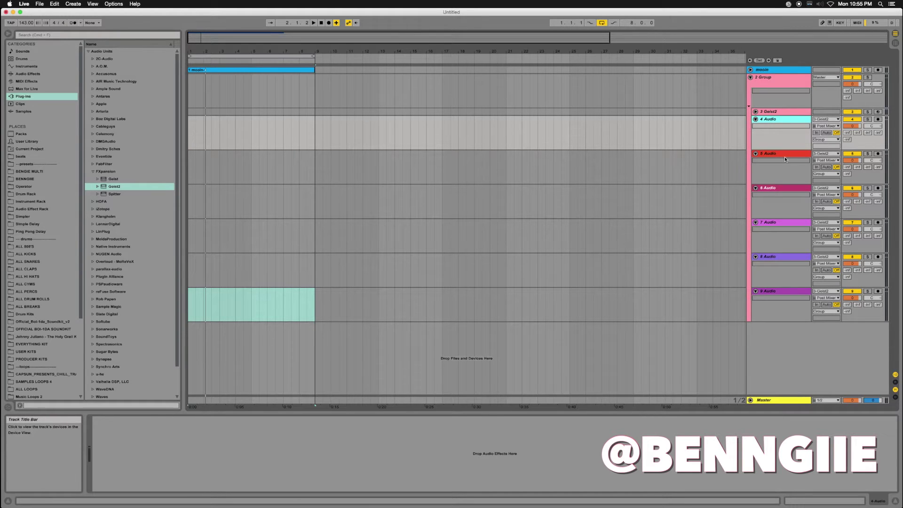
- Feed audio tracks 4–9 each from its own Geist2 sub output, starting with Sub 1
left_click(827, 126)
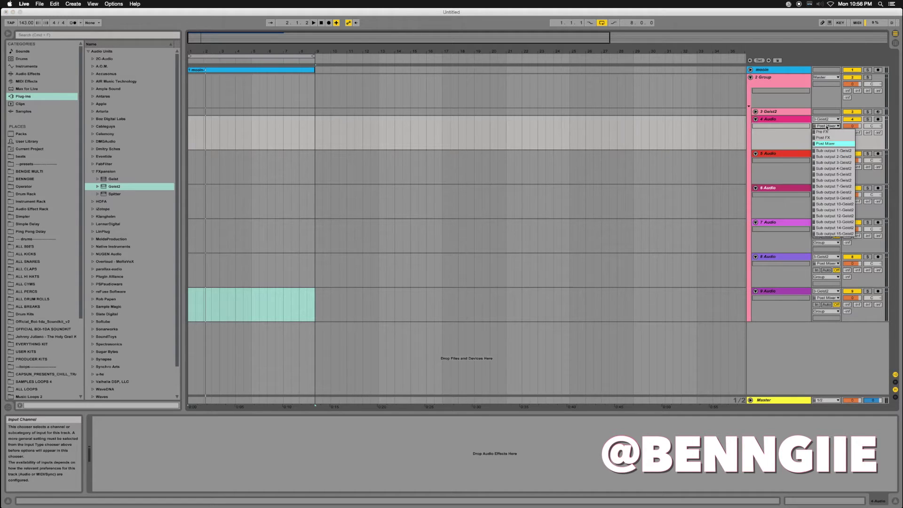
left_click(834, 151)
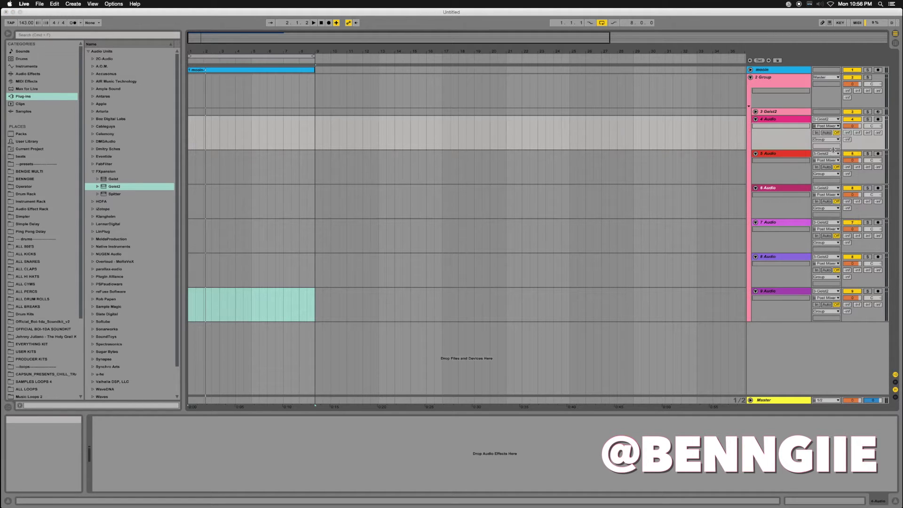
left_click(828, 161)
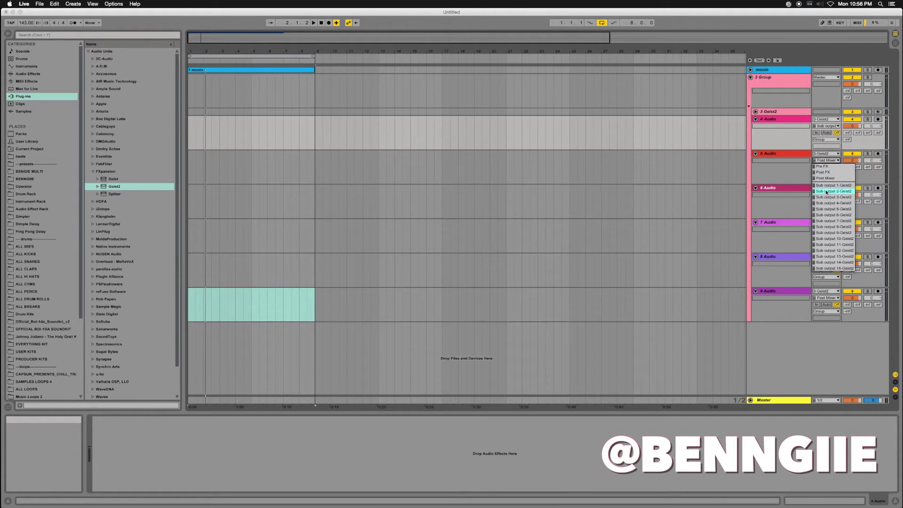
left_click(826, 186)
left_click(826, 194)
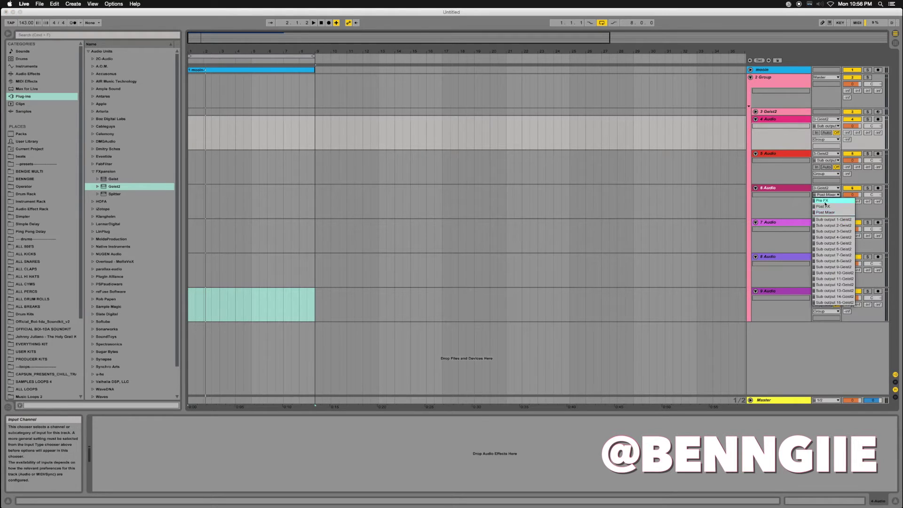
left_click(827, 231)
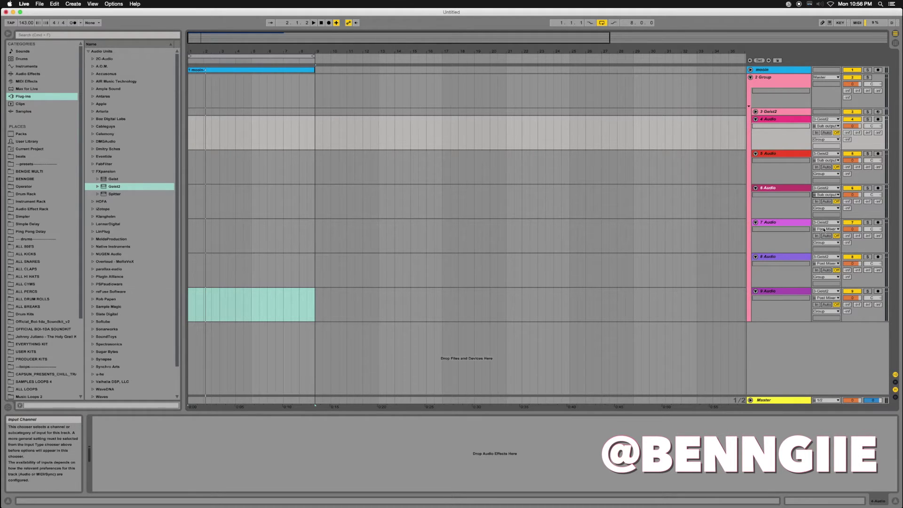
left_click(826, 229)
left_click(830, 269)
left_click(828, 265)
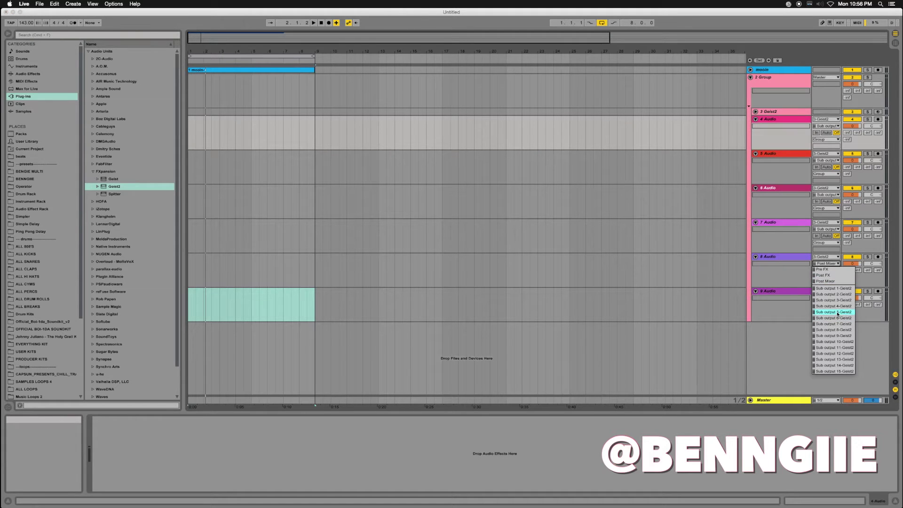
left_click(828, 303)
left_click(828, 299)
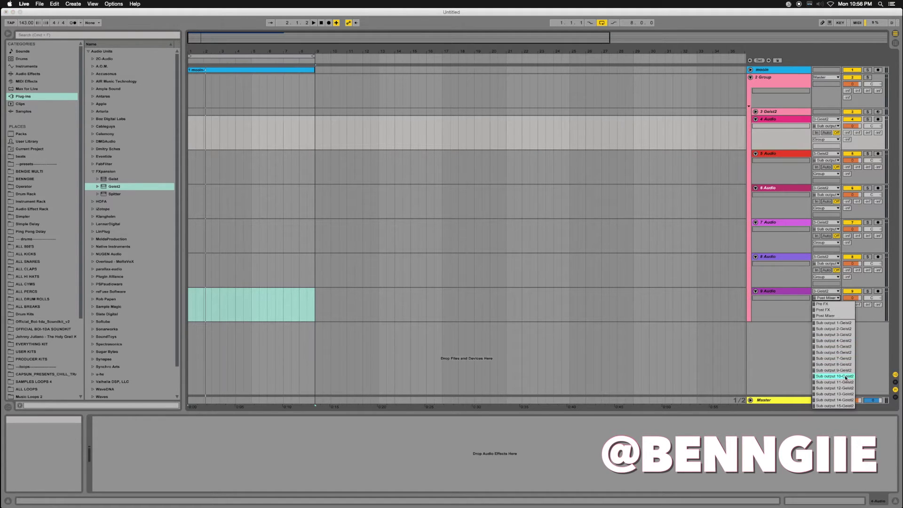
left_click(844, 352)
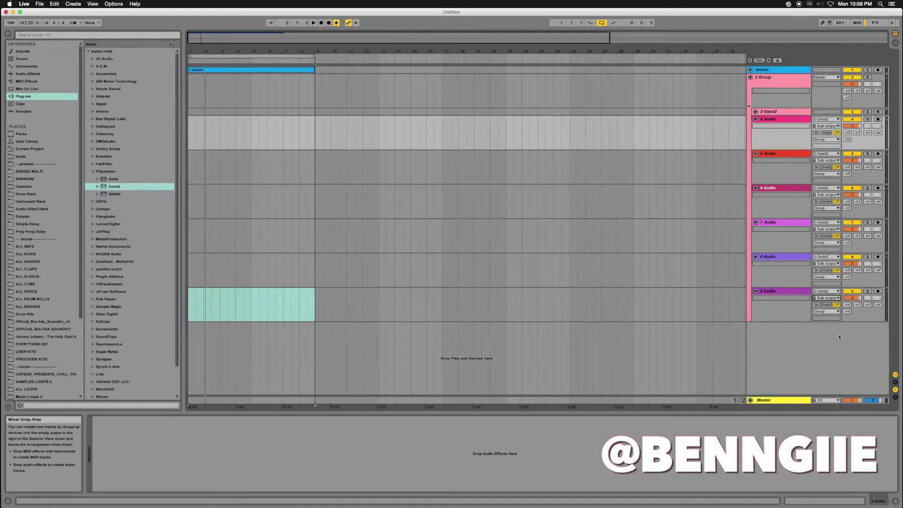
- Show the 3 Geist2 track's instrument device in Device View
left_click(808, 119)
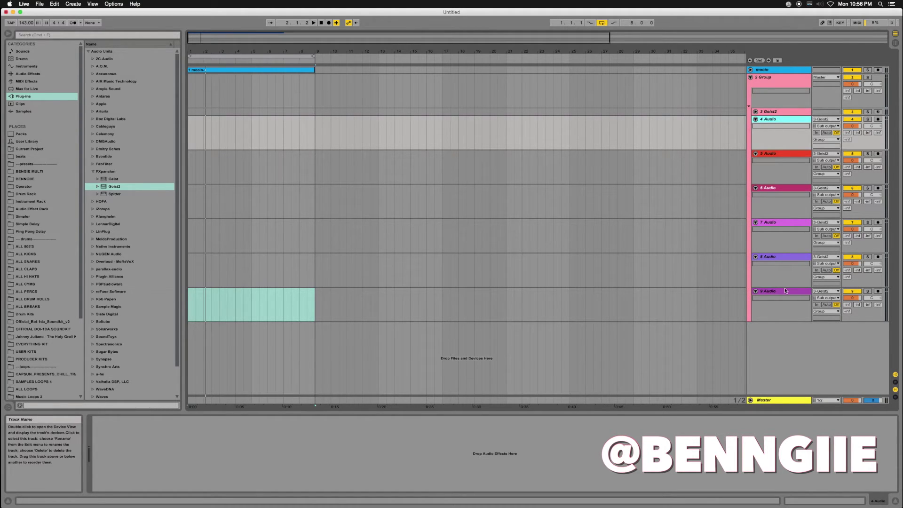
left_click(784, 290)
left_click(783, 123)
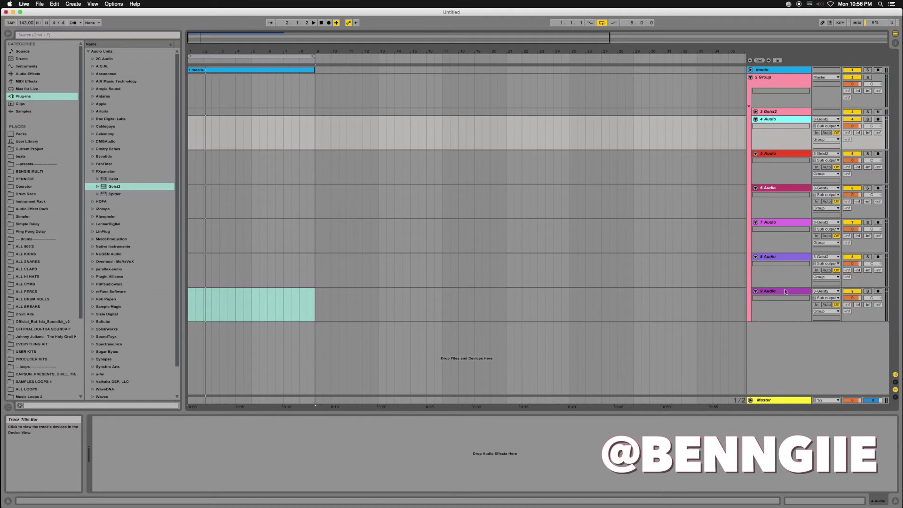
left_click(785, 291)
left_click(791, 120)
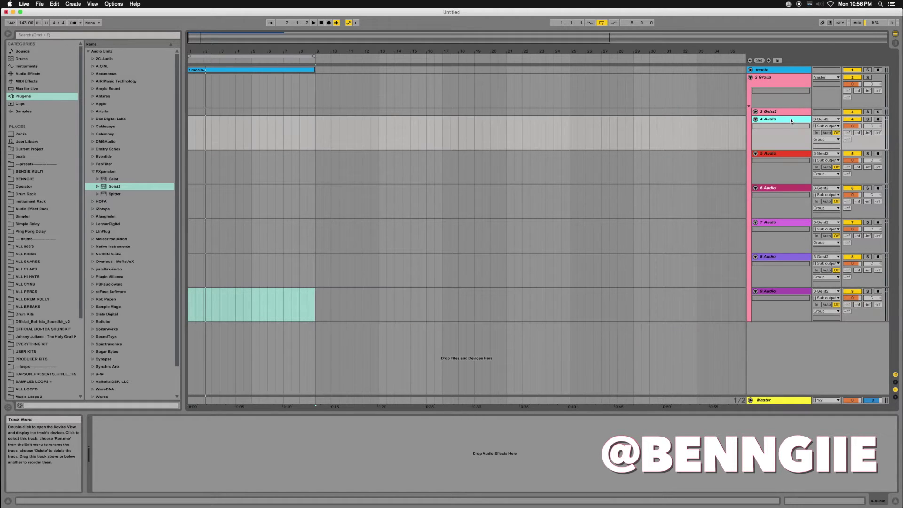
left_click(755, 119)
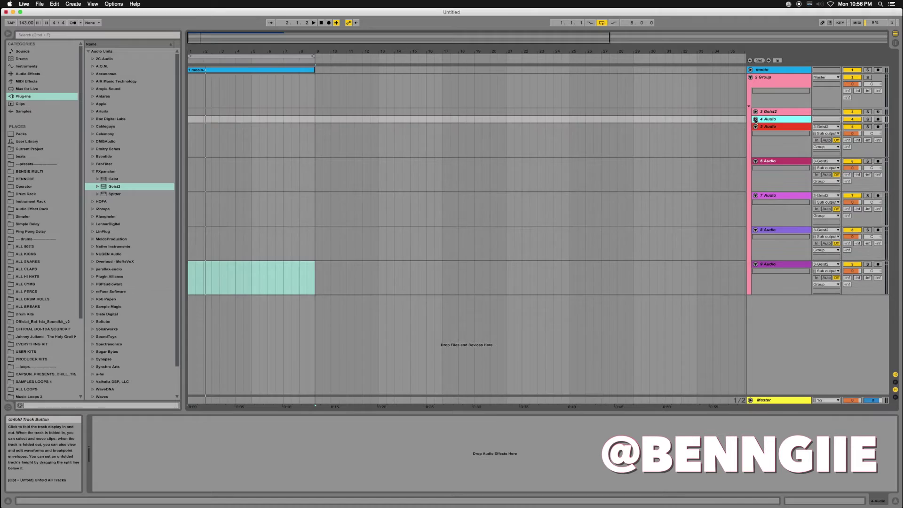
left_click(755, 119)
left_click(755, 112)
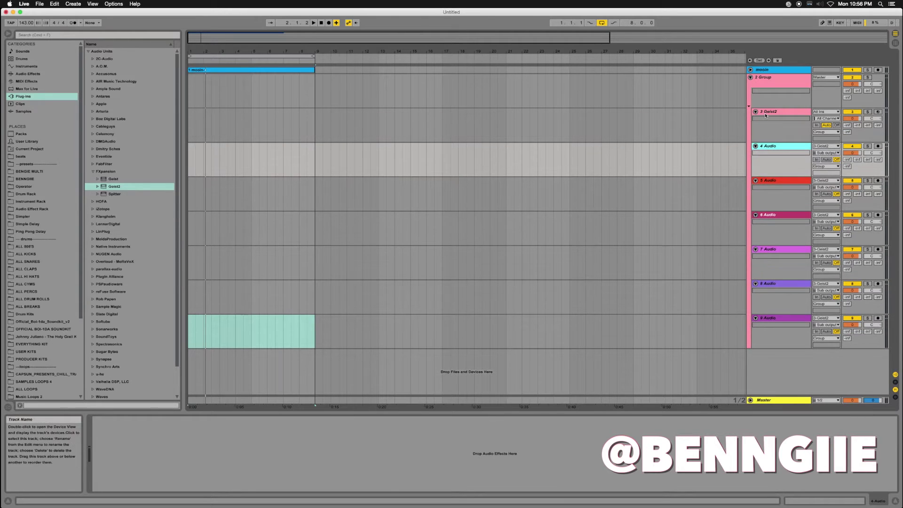
left_click(765, 115)
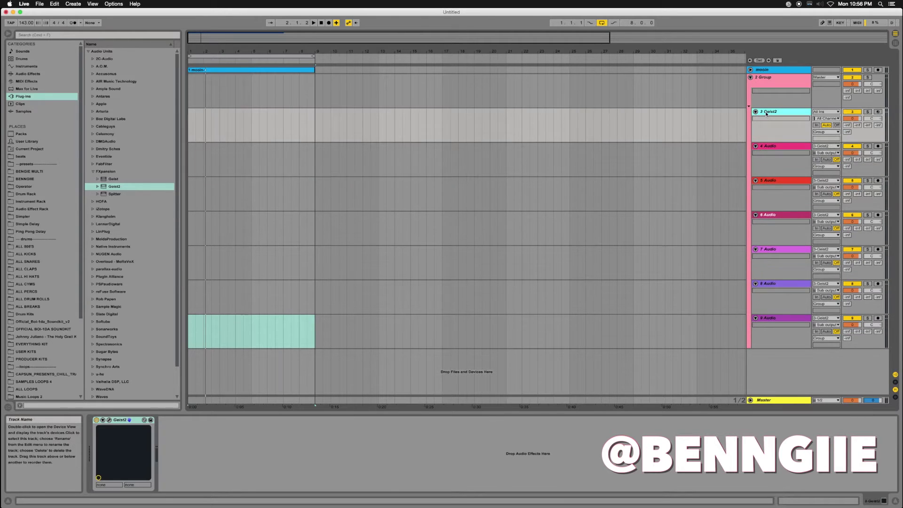
- Open the Geist2 window, reposition and shrink it, and bring up File > Open Preset
left_click(109, 420)
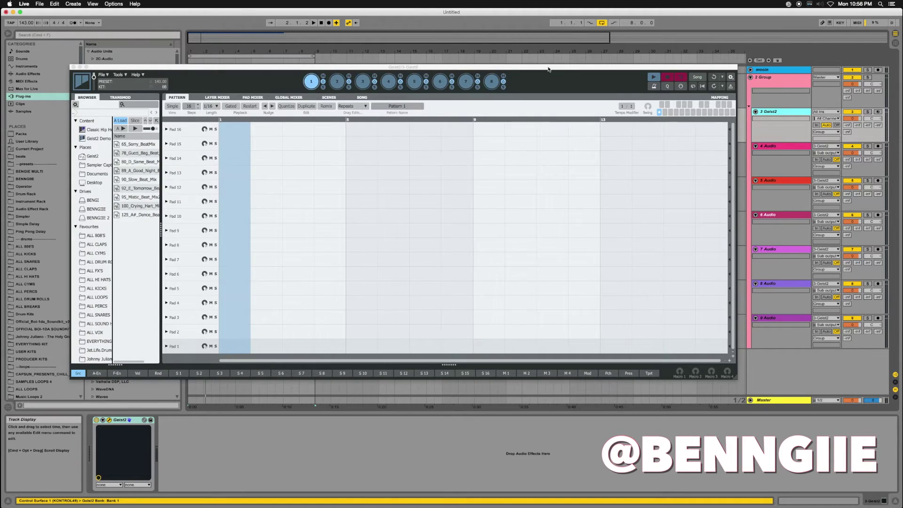
mouse_move(548, 69)
left_mouse_down()
mouse_move(569, 103)
mouse_move(559, 74)
mouse_move(555, 82)
left_mouse_up()
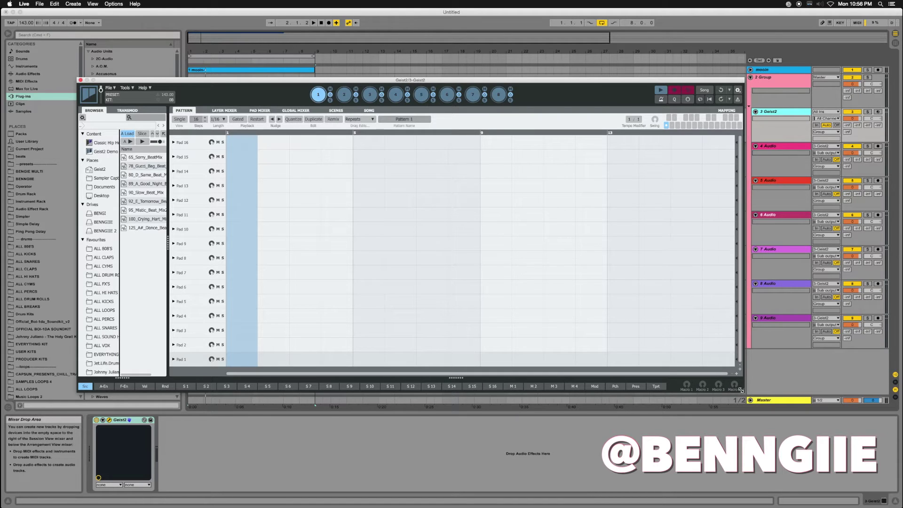
left_click_drag(741, 390, 726, 371)
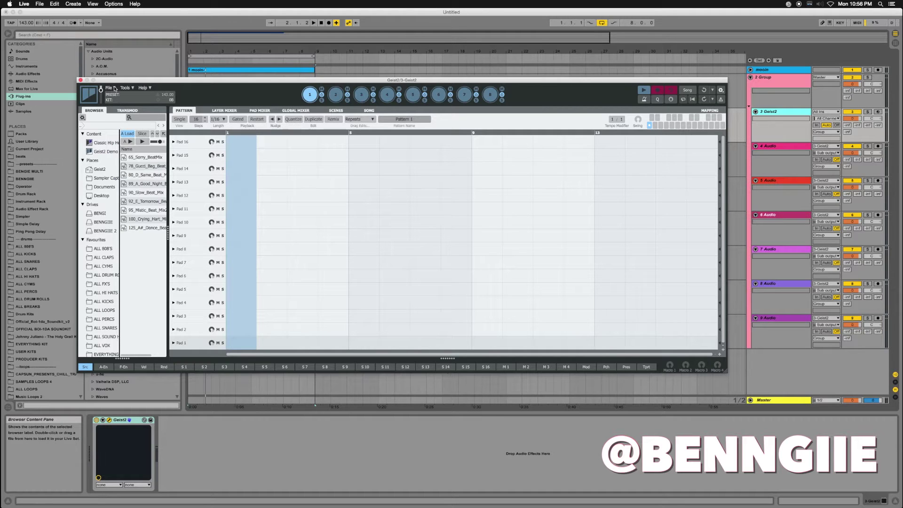
left_click_drag(124, 83, 137, 57)
left_click(122, 59)
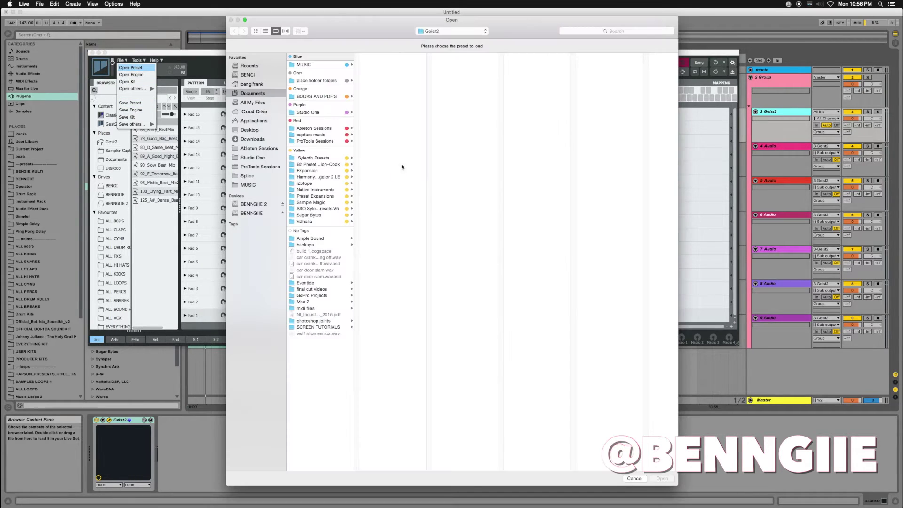
- Load sonen.geist from the FXpansion > Geist2 preset folder
left_click(312, 171)
left_click(398, 72)
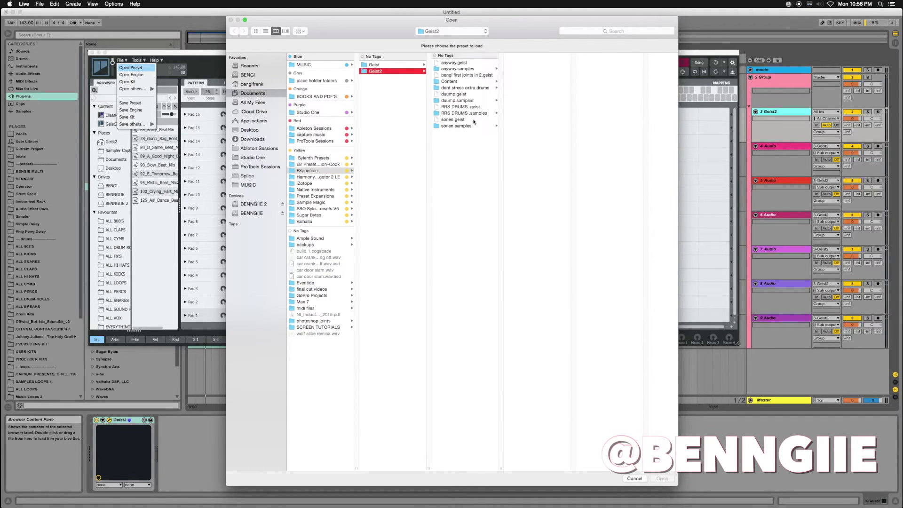
left_click(450, 120)
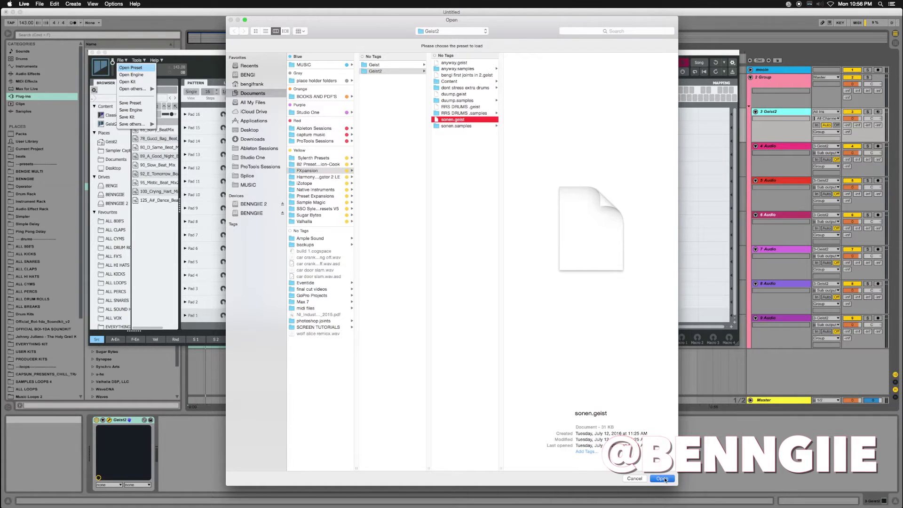
left_click(662, 478)
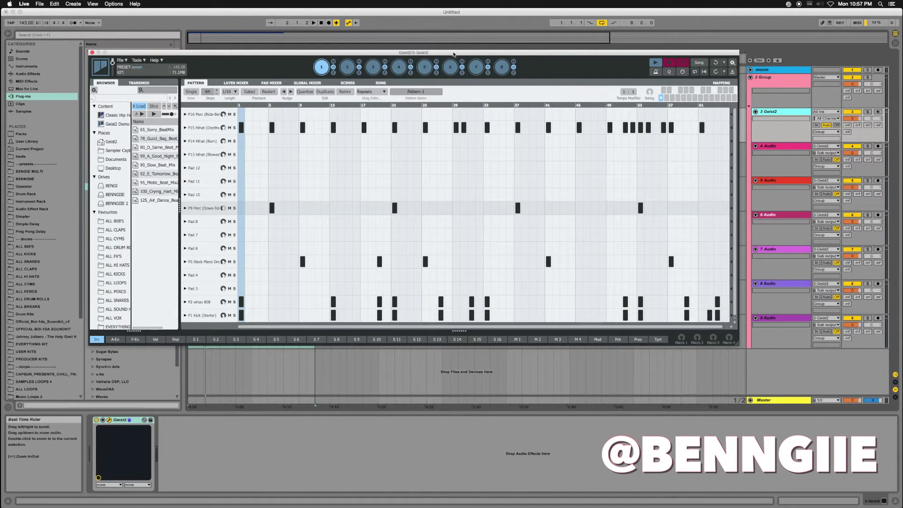
- Expand the mooin track and briefly solo it to audition
left_click_drag(454, 55, 483, 116)
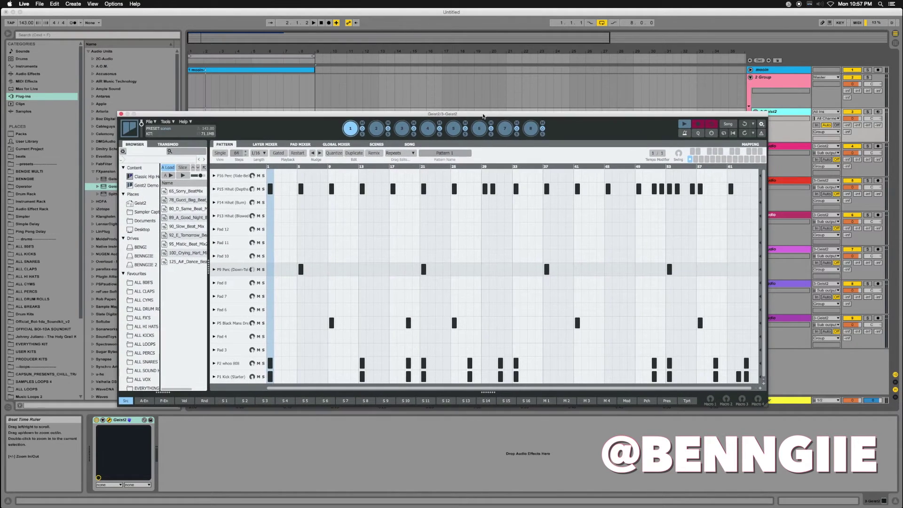
left_click(751, 70)
left_click(867, 70)
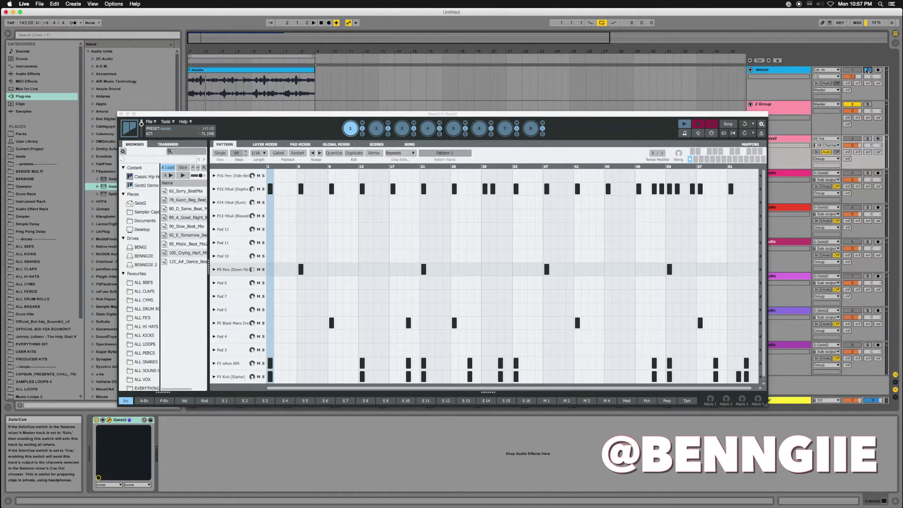
left_click(867, 70)
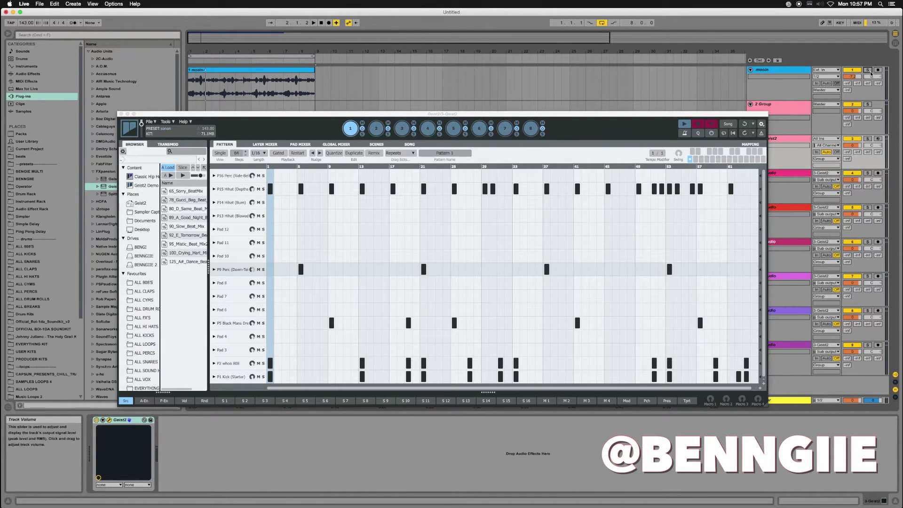
- Lower the Group volume to -2.6 dB and the mooin track to -8.1 dB
left_click_drag(736, 117, 713, 109)
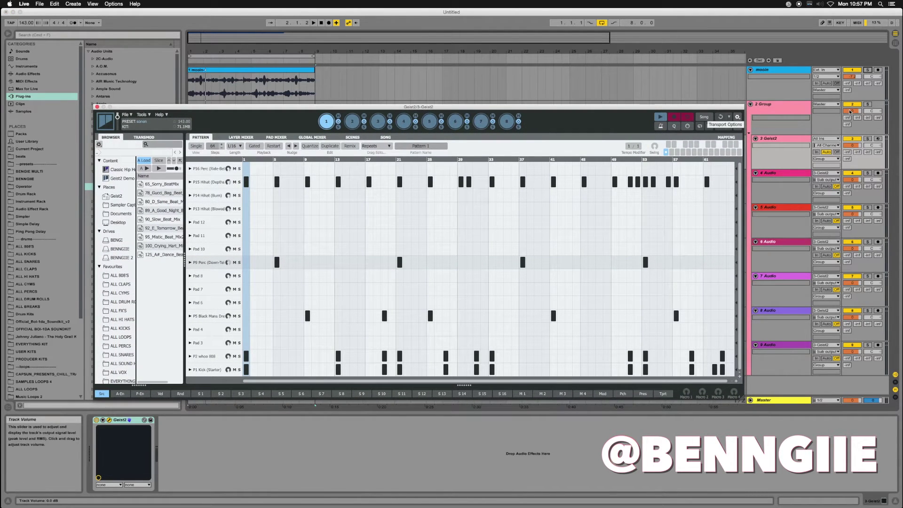
left_click_drag(851, 111, 850, 118)
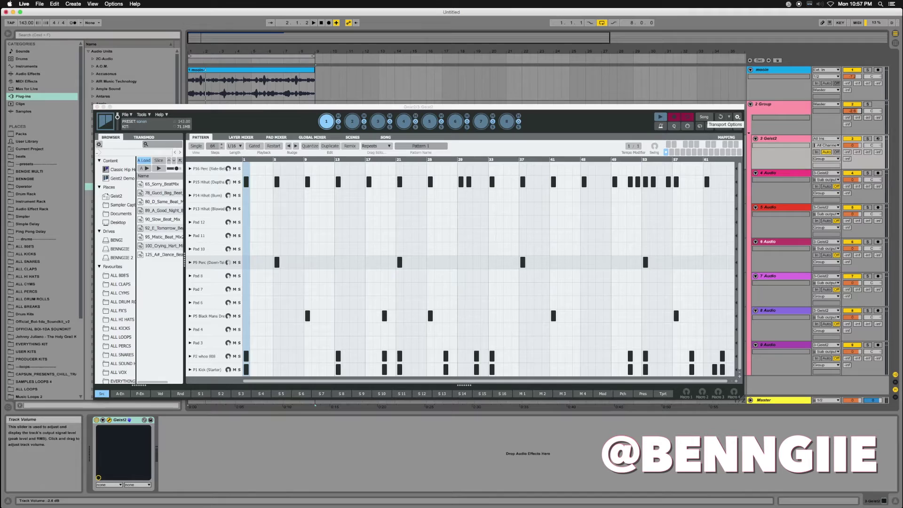
left_click_drag(850, 76, 850, 80)
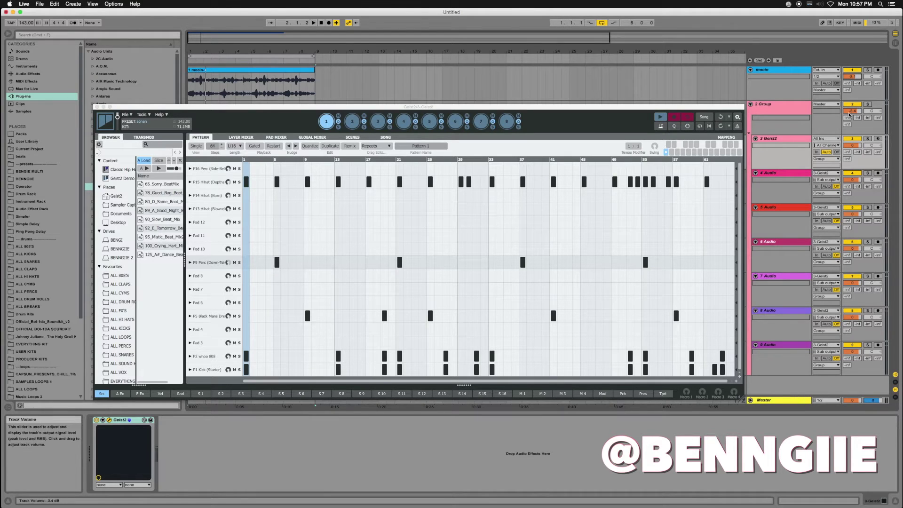
- Play the beat and mute the P9 Perc steps in Geist2
key("space")
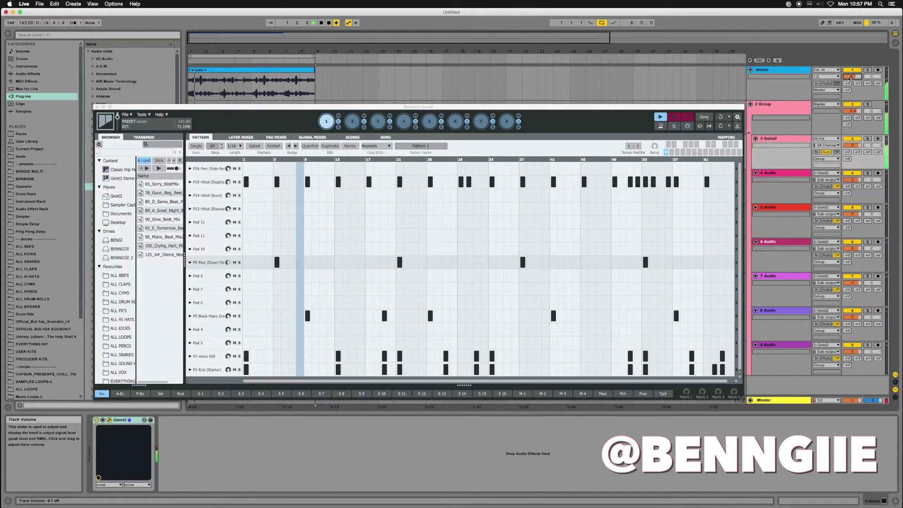
key("XF86AudioRaiseVolume")
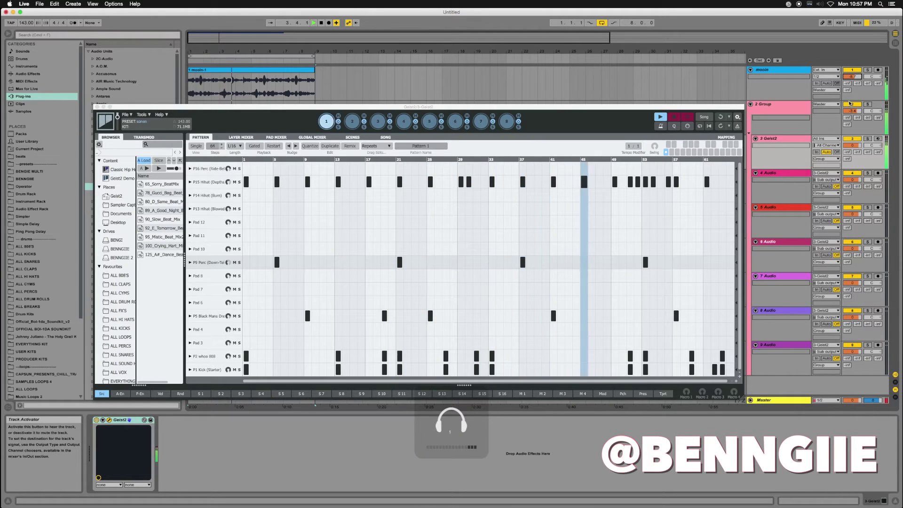
left_click(235, 262)
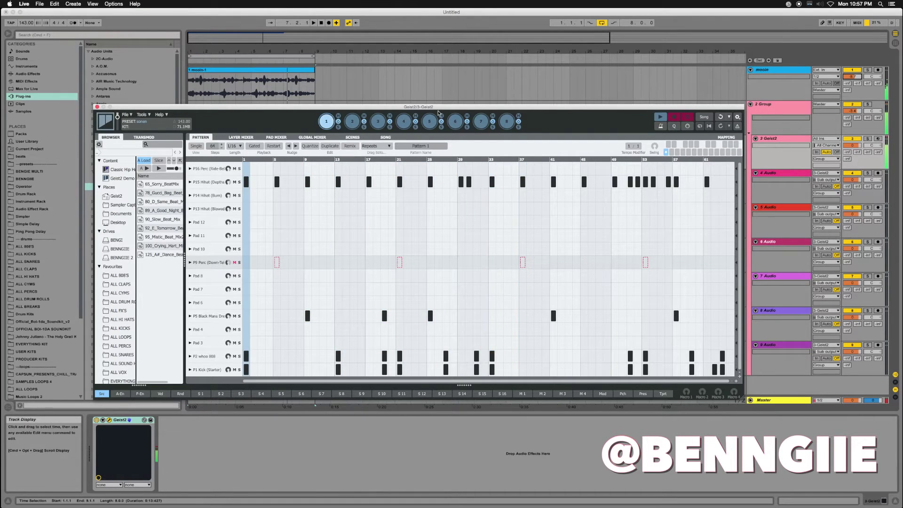
mouse_move(441, 110)
left_mouse_down()
mouse_move(471, 108)
mouse_move(435, 107)
left_mouse_up()
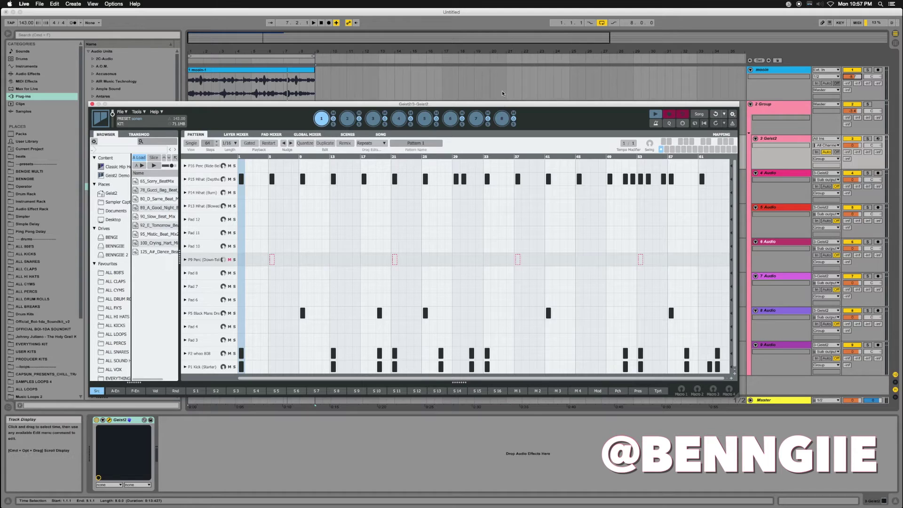
left_click_drag(503, 104, 508, 110)
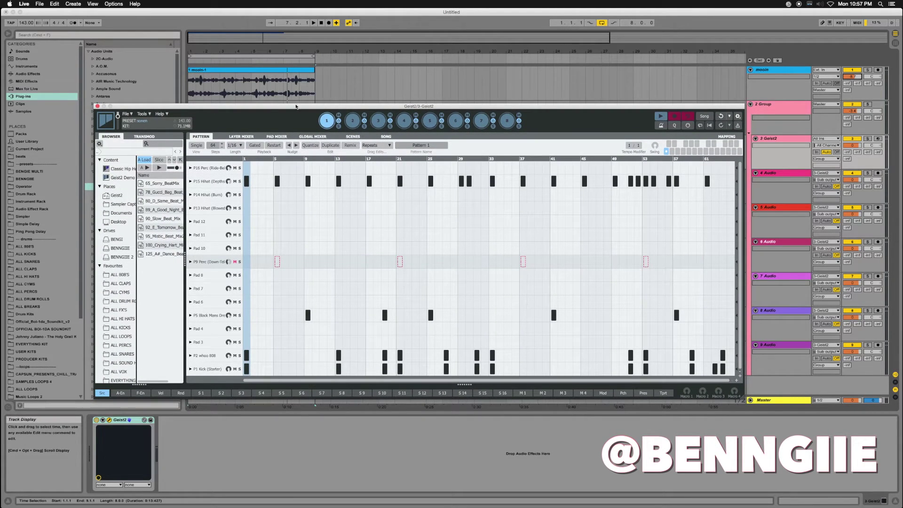
- Switch Geist2 to the PAD MIXER view and move its window up and left
left_click(278, 136)
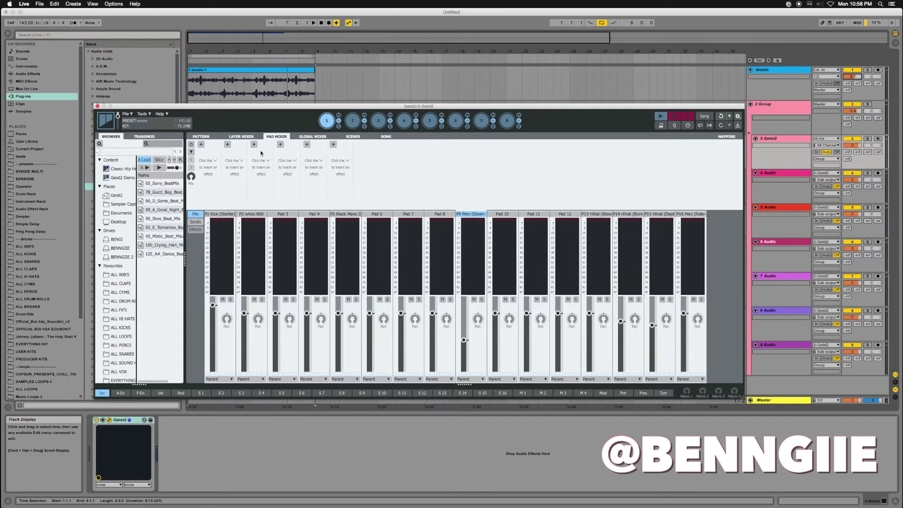
left_click_drag(258, 109, 253, 97)
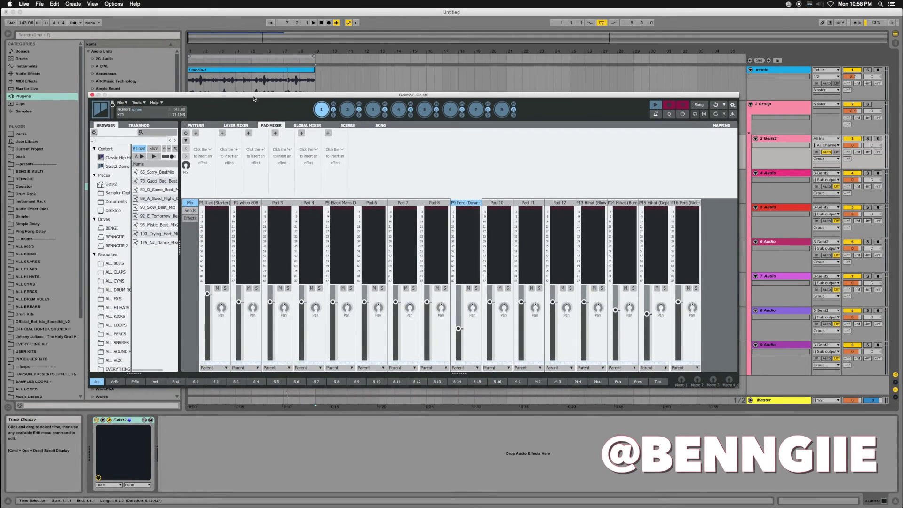
- Route pads P1, P2, P5 and P9 to sub outputs S 1, S 2, S 3 and S 4
left_click(214, 368)
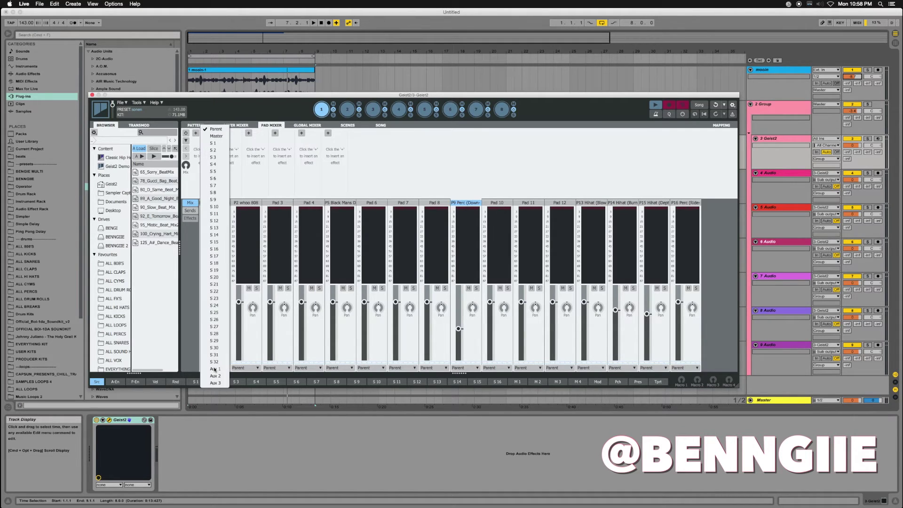
left_click(215, 143)
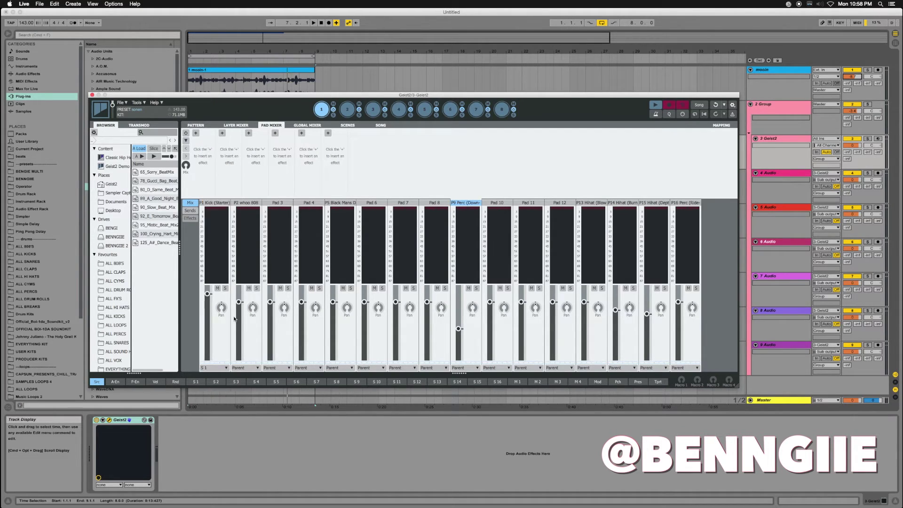
left_click(241, 368)
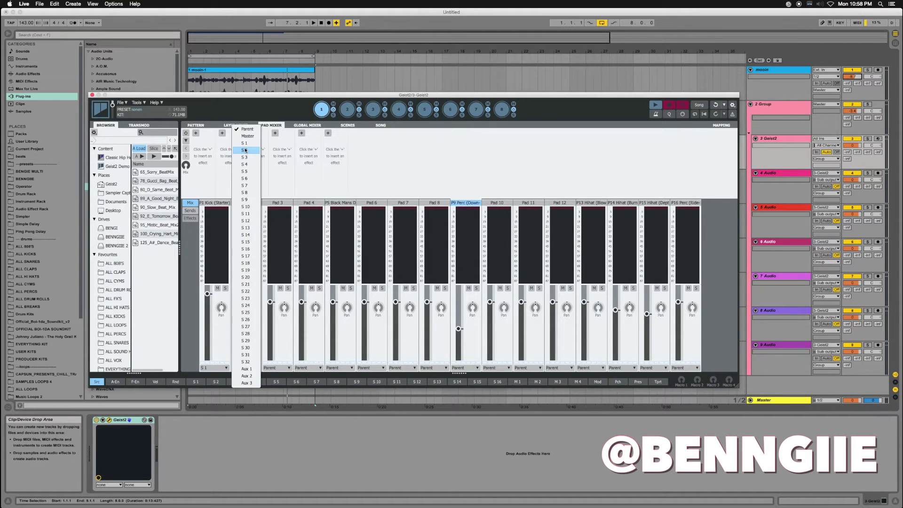
left_click(245, 150)
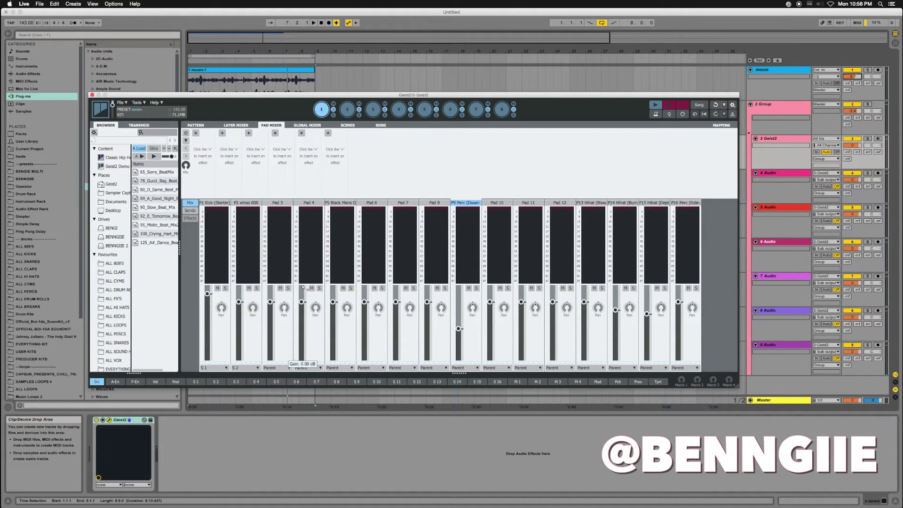
left_click(342, 369)
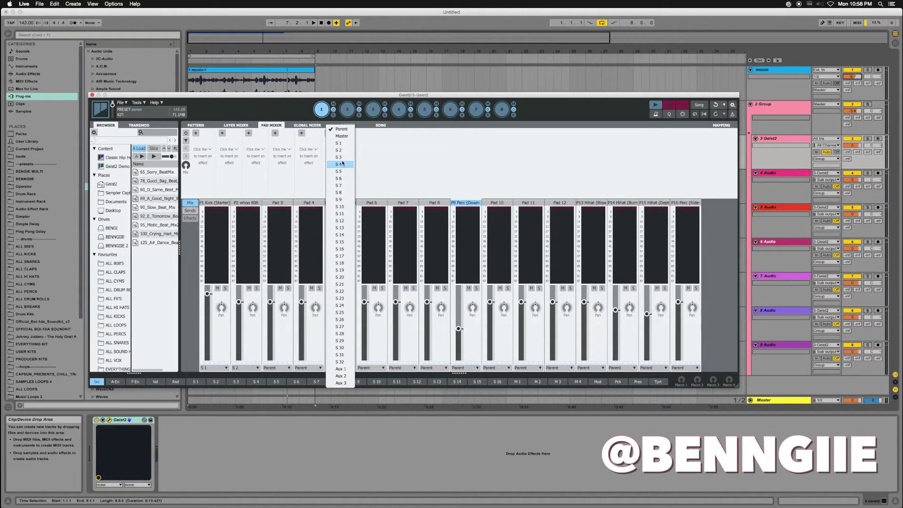
left_click(340, 157)
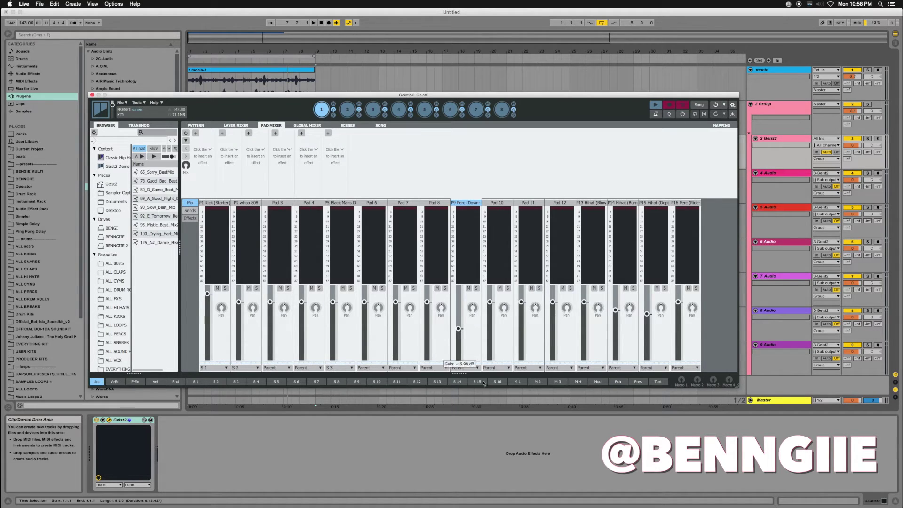
left_click(460, 368)
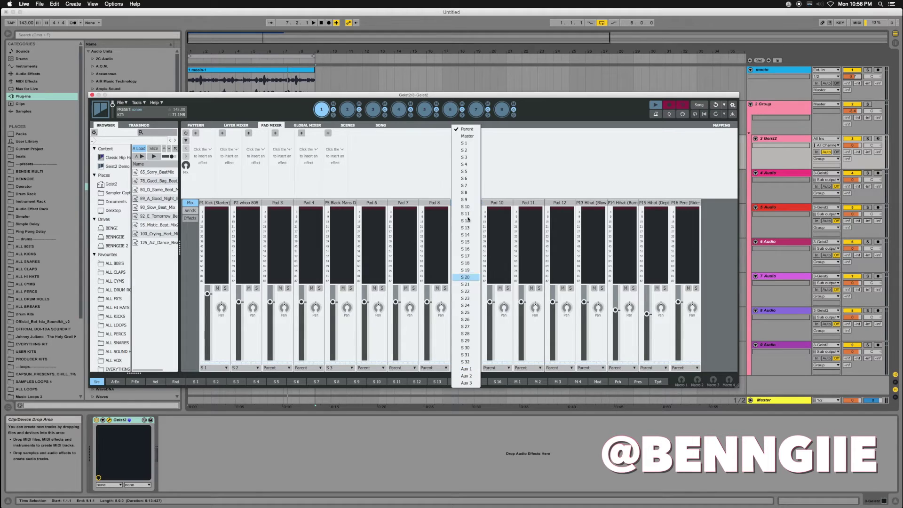
left_click(464, 165)
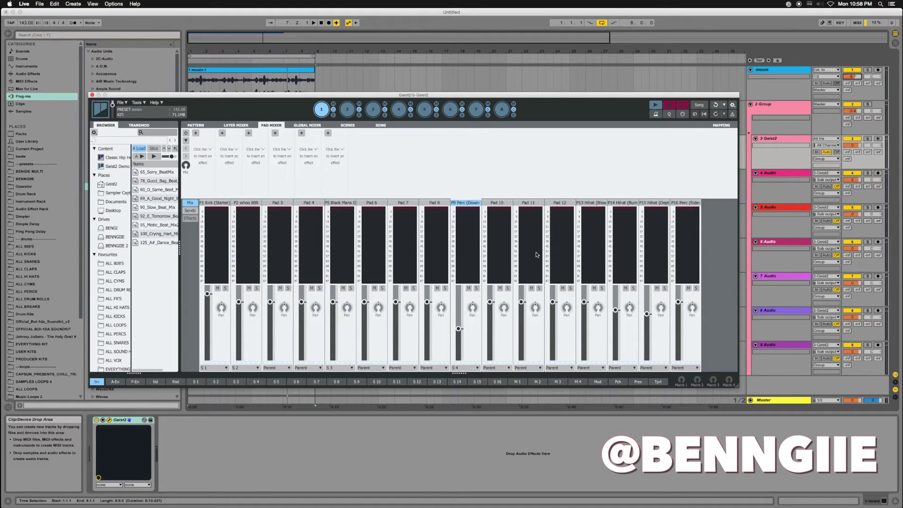
- Route pads P13, P14, P15 and P16 to sub outputs S 5, S 6, S 7 and S 8
left_click(594, 337)
left_click(593, 368)
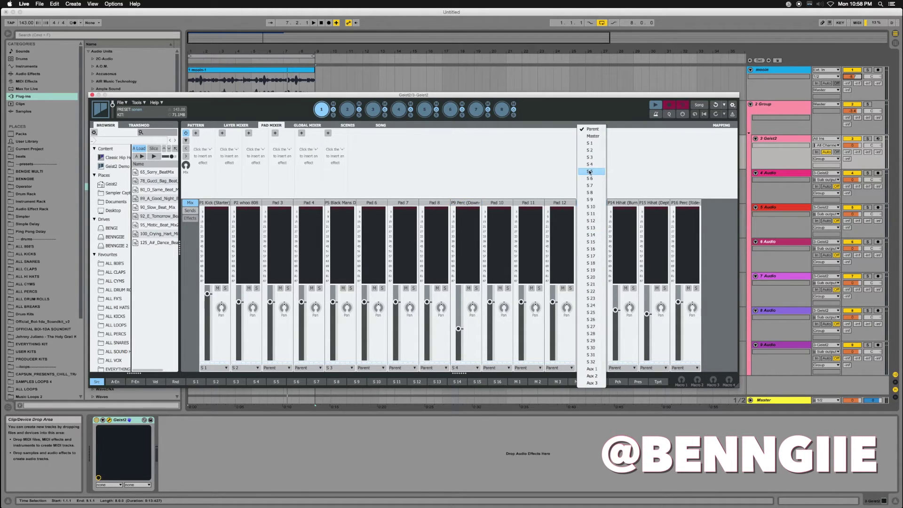
left_click(592, 171)
left_click(633, 369)
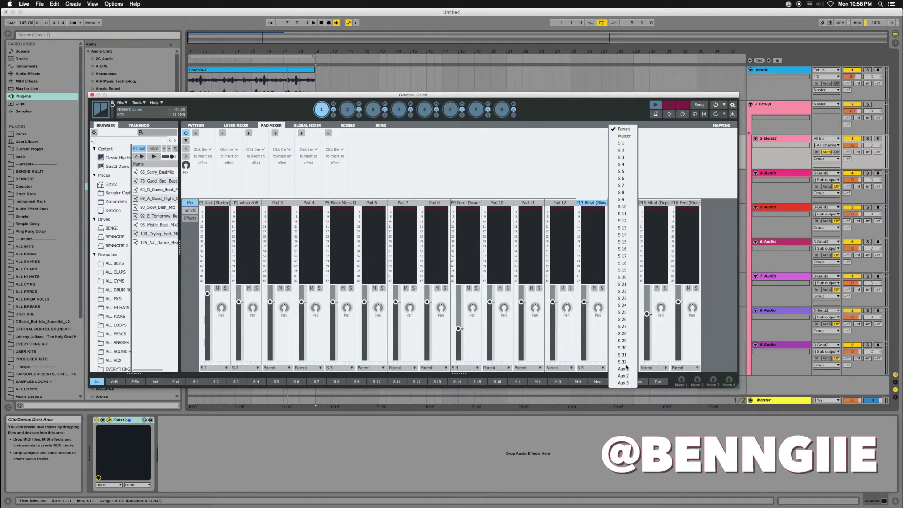
left_click(623, 178)
left_click(652, 368)
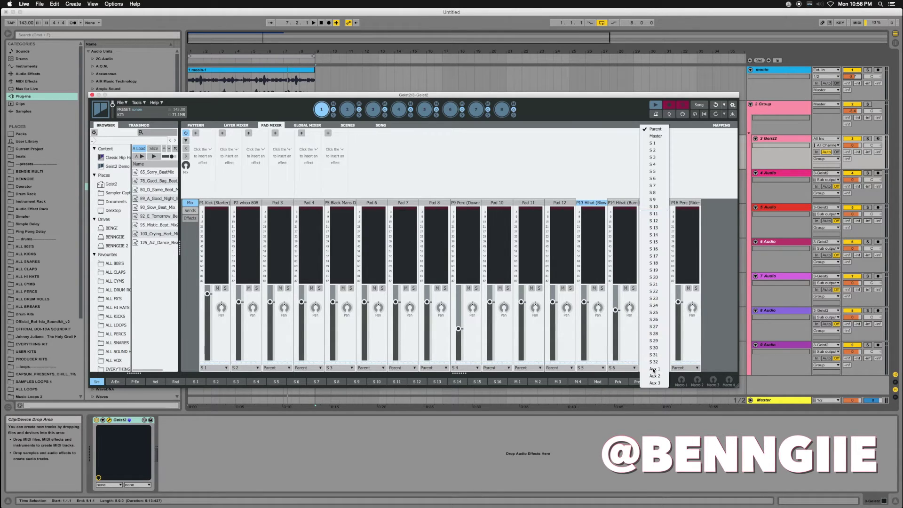
left_click(654, 185)
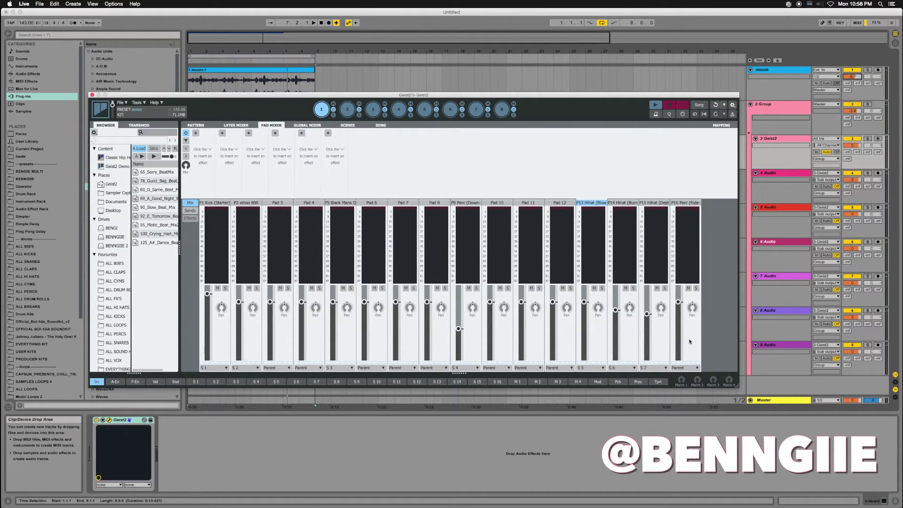
left_click(687, 368)
left_click(689, 193)
- Return Geist2 to the pattern grid and check the P15, P5, P2, P1 and P9 rows
left_click(786, 172)
left_click(786, 343, "shift")
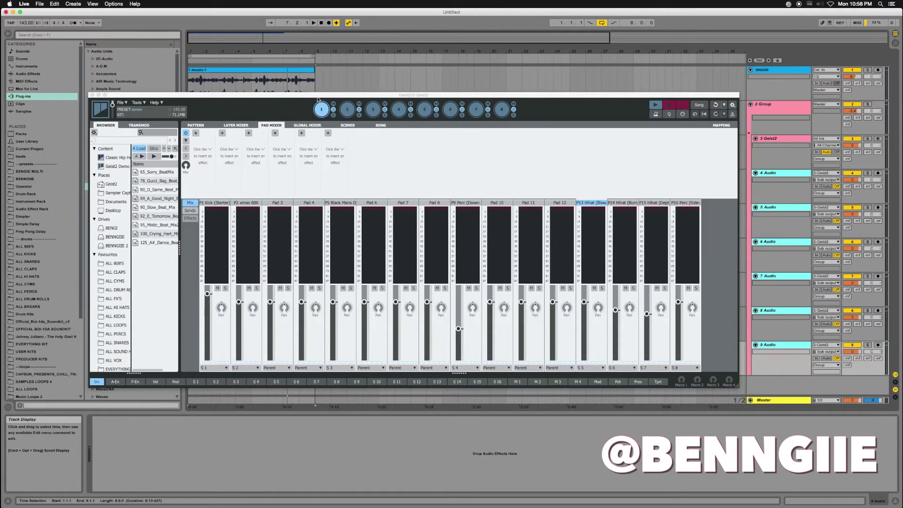
left_click(202, 125)
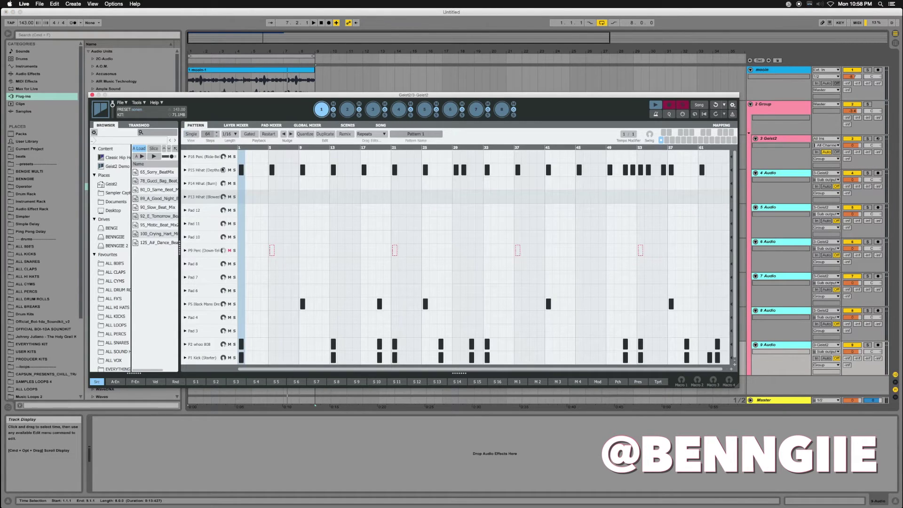
left_click(202, 170)
left_click(209, 302)
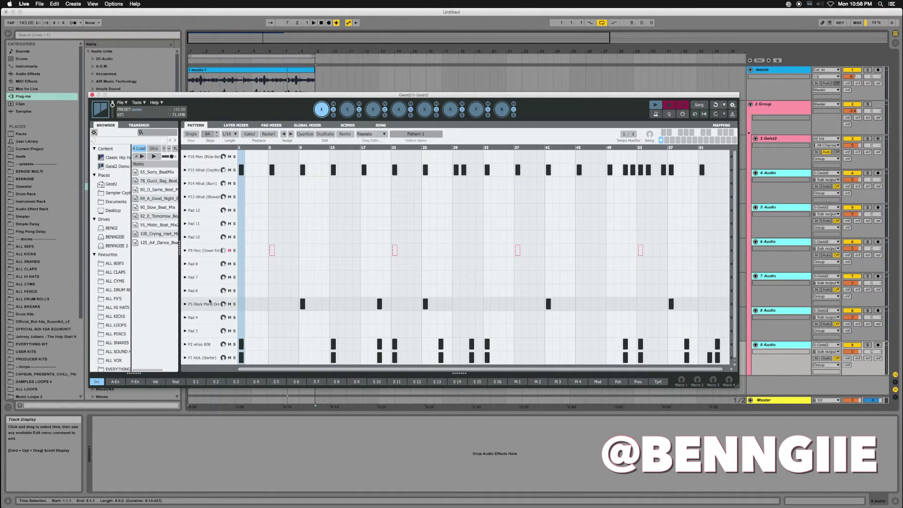
left_click(210, 342)
left_click(206, 358)
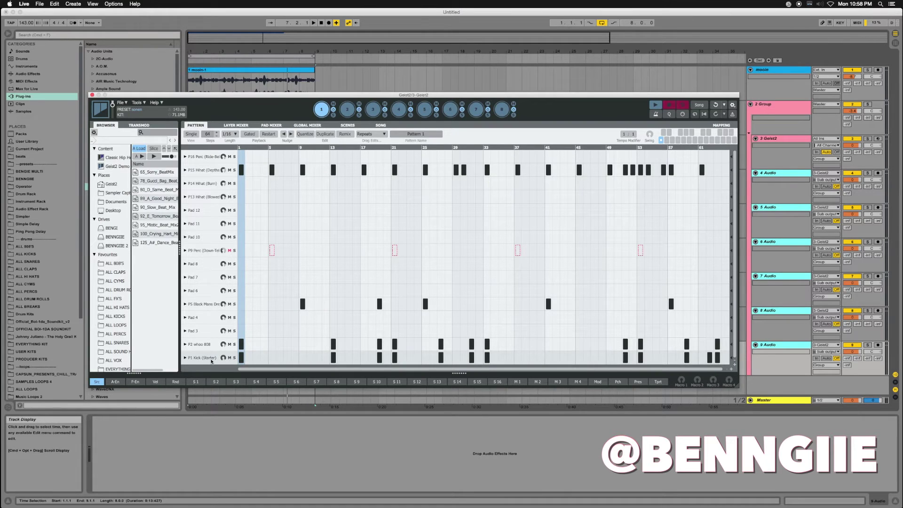
left_click(210, 346)
left_click(208, 303)
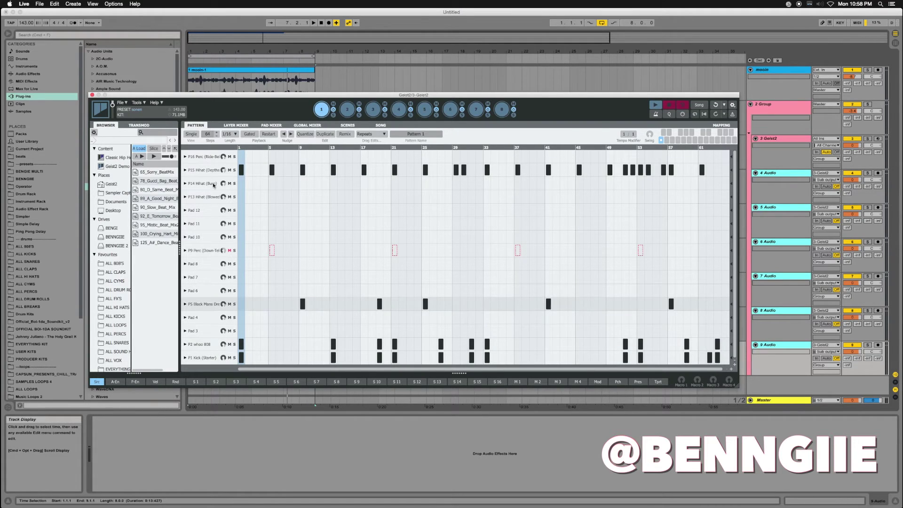
left_click(211, 171)
left_click(207, 250)
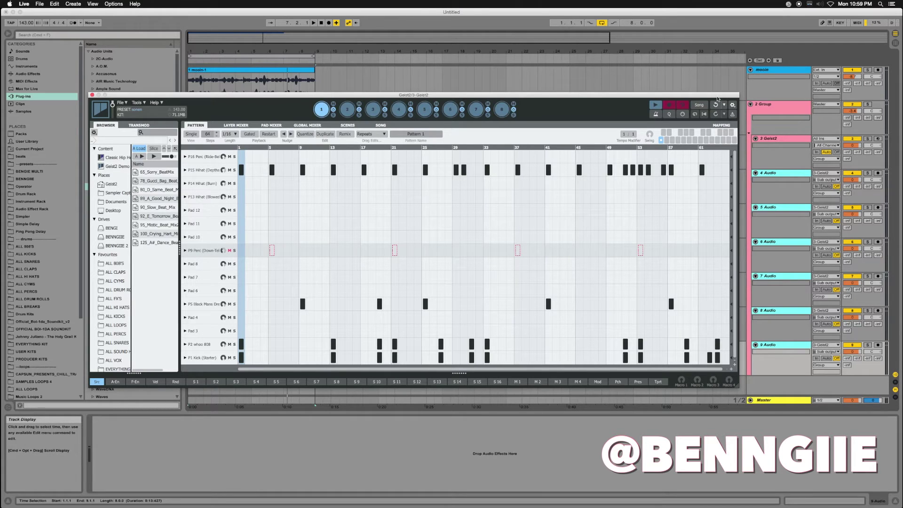
- Set Monitor to In on audio tracks 4–9 and play the pattern
mouse_move(686, 98)
left_mouse_down()
mouse_move(677, 99)
mouse_move(687, 99)
left_mouse_up()
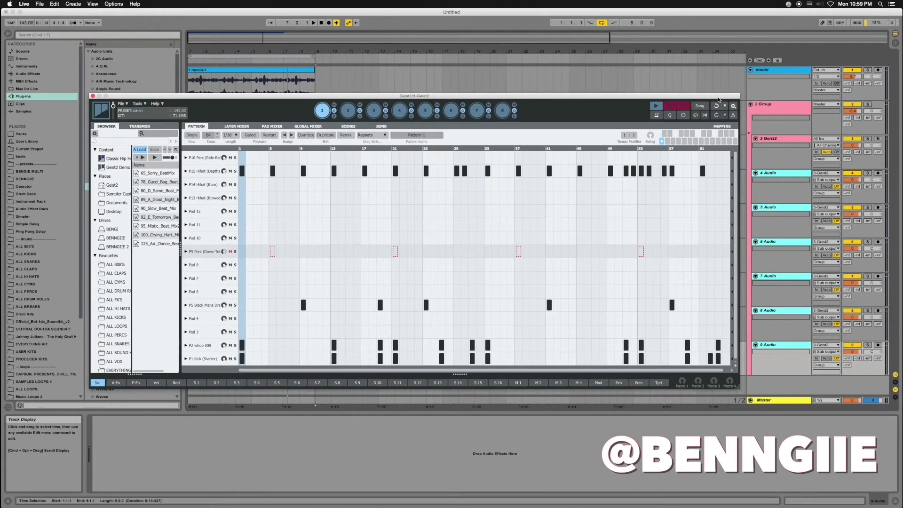
left_click(789, 173)
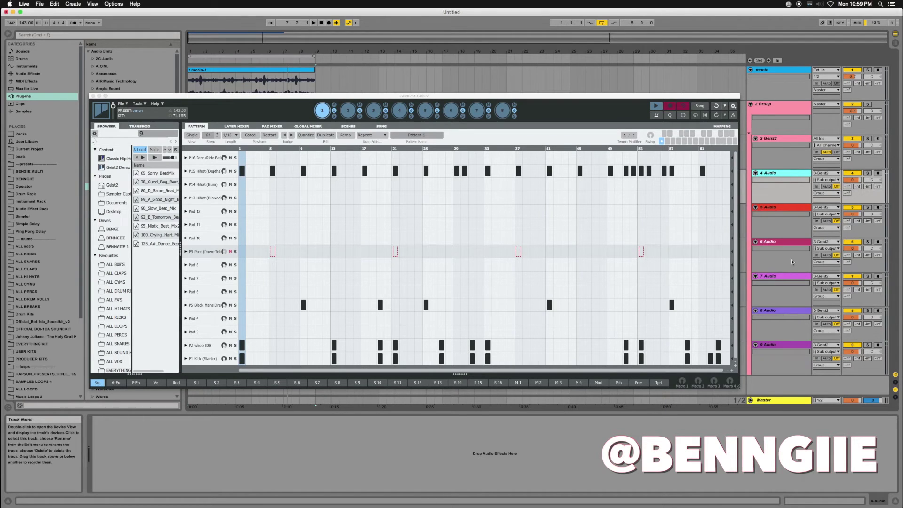
left_click(790, 346, "shift")
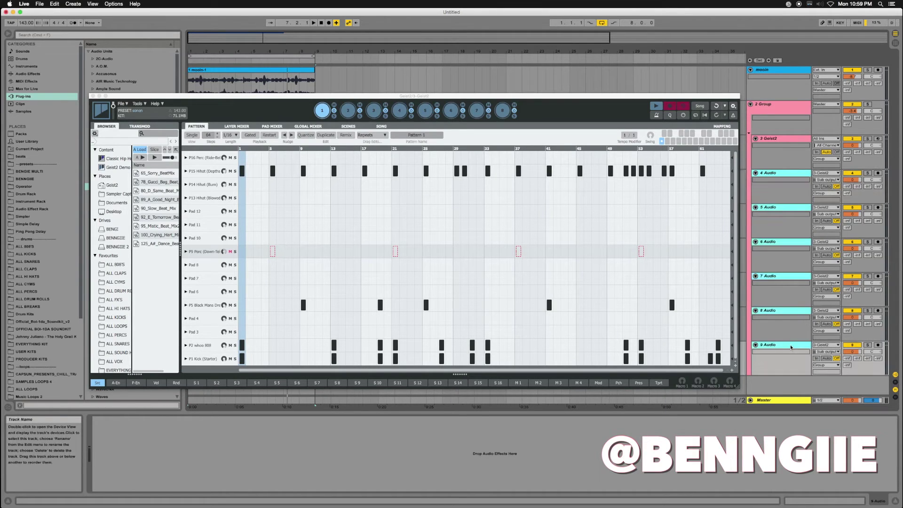
left_click(816, 187)
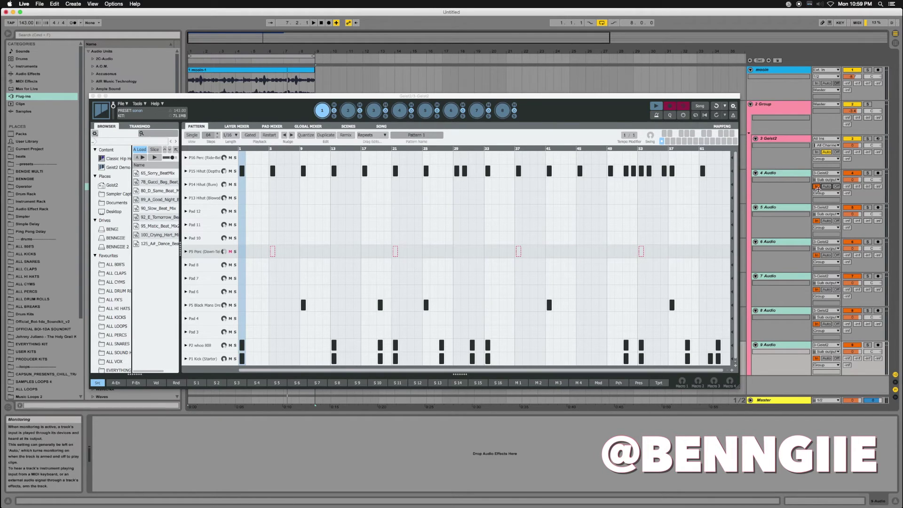
key("space")
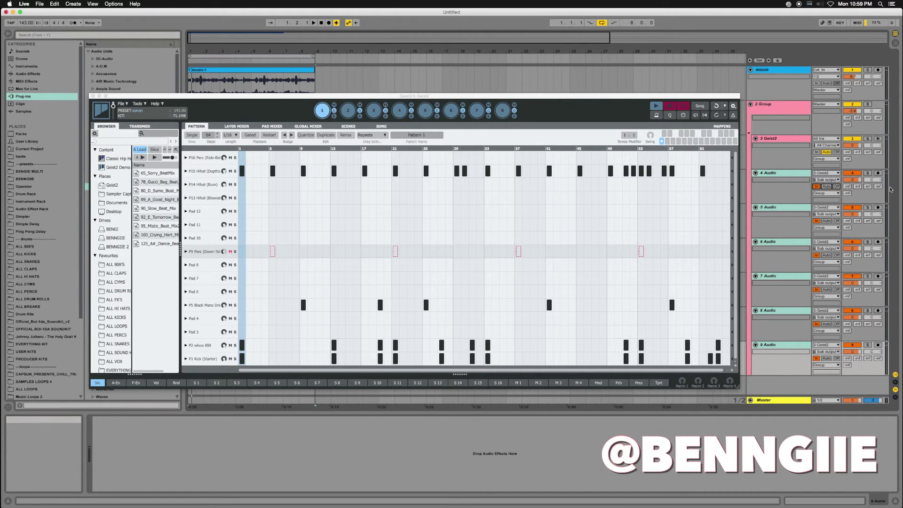
key("space")
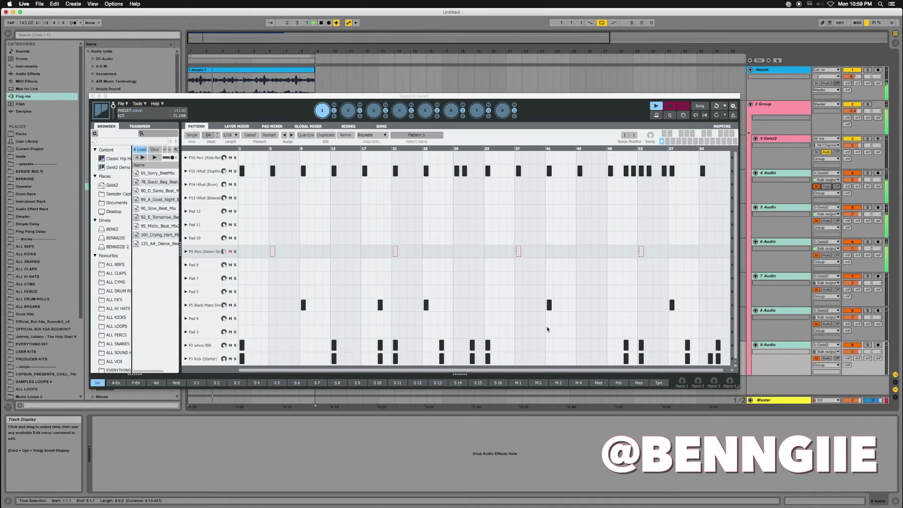
left_click(234, 168)
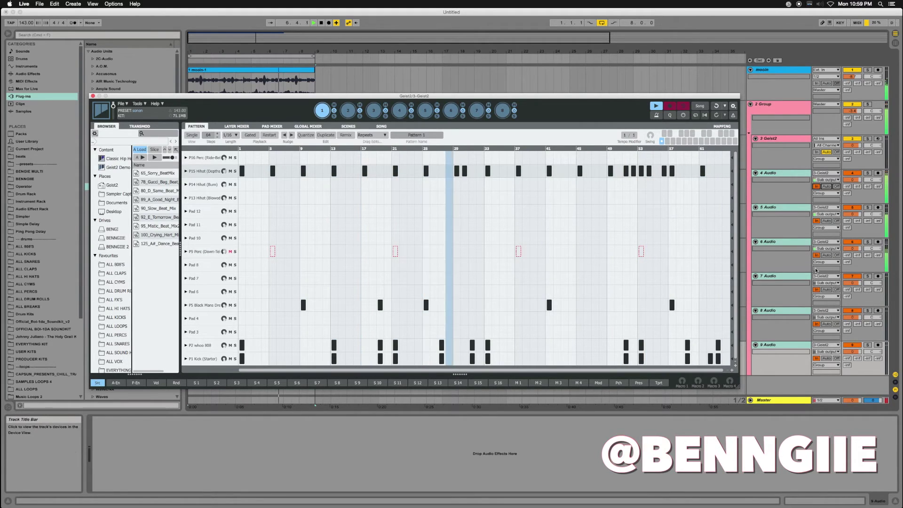
key("space")
left_click(829, 283)
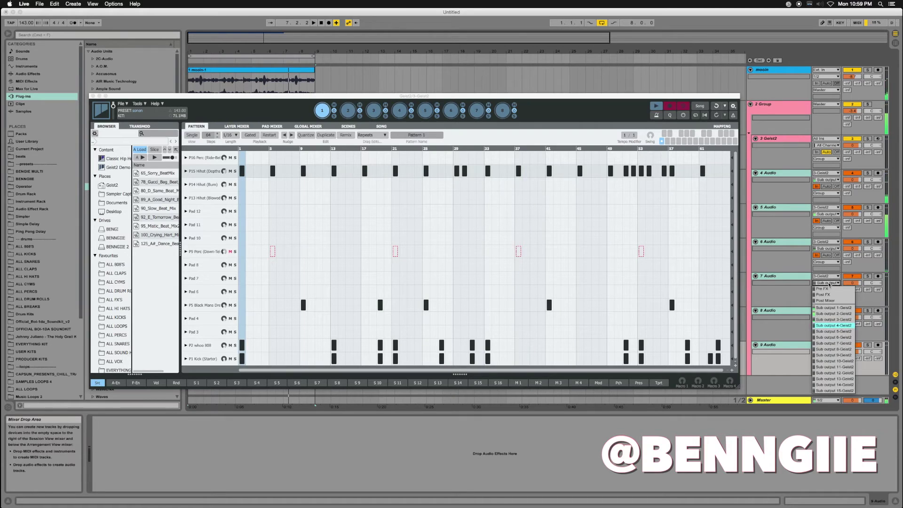
left_click(784, 266)
key("space")
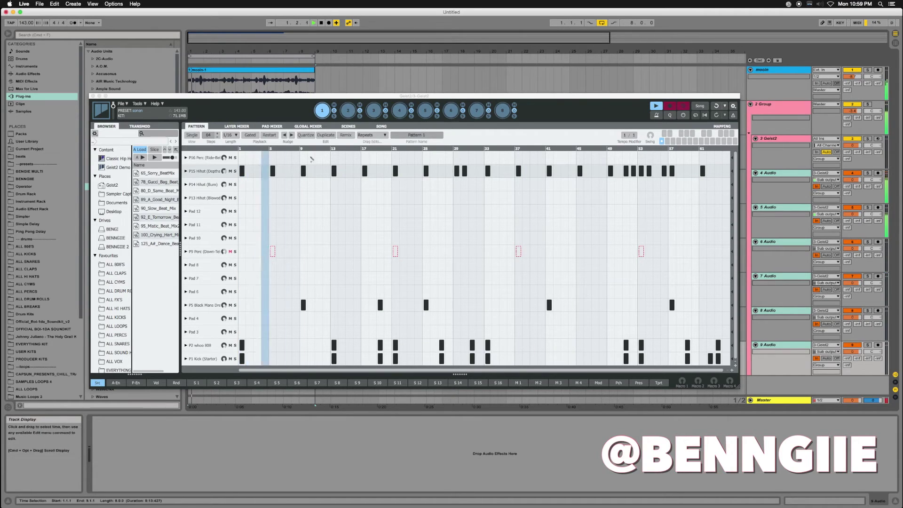
- In Geist2's pad mixer, change P15's output from S 7 to S 4 and play
left_click(236, 126)
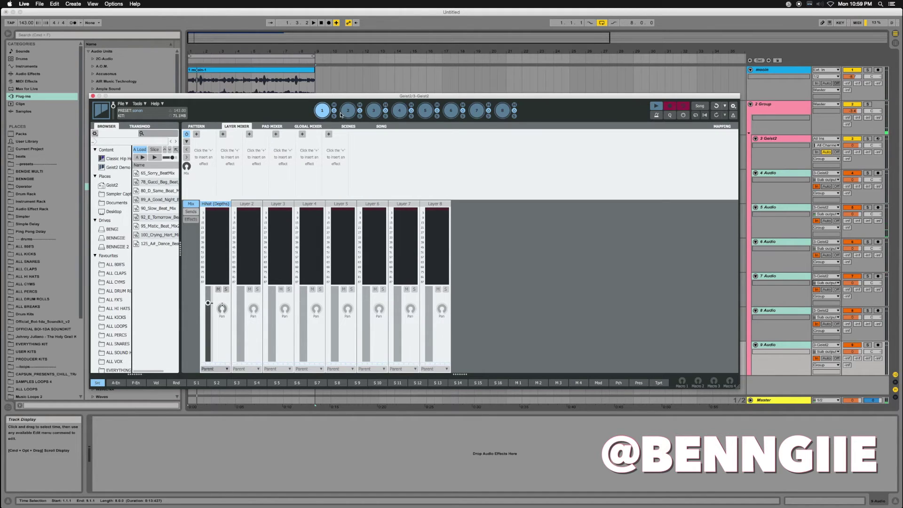
left_click(272, 126)
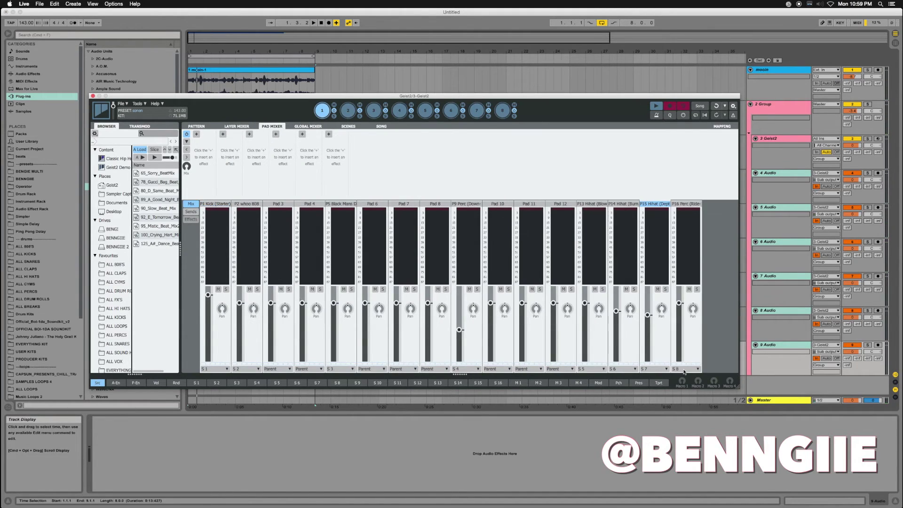
left_click(655, 369)
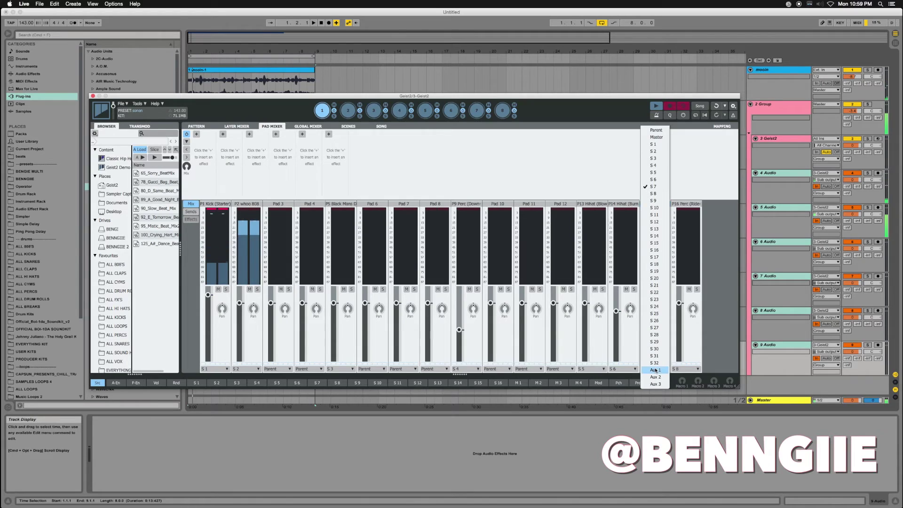
left_click(653, 166)
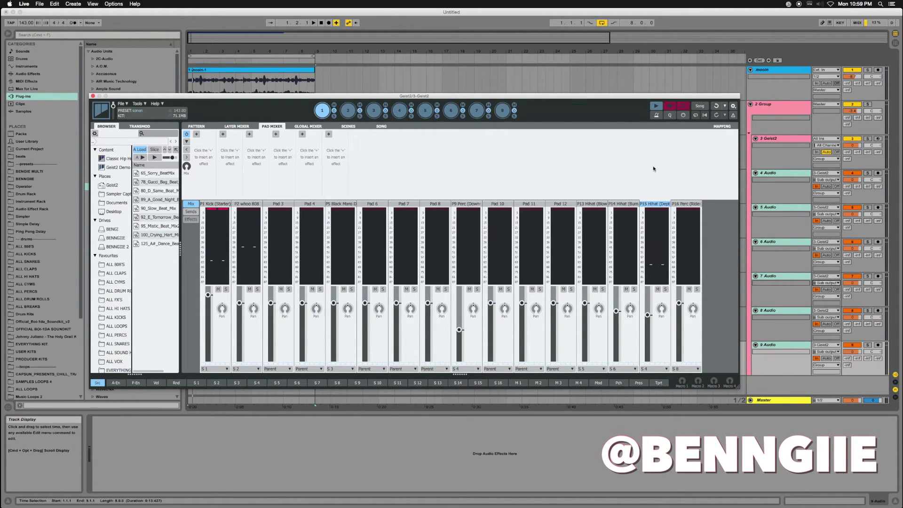
key("space")
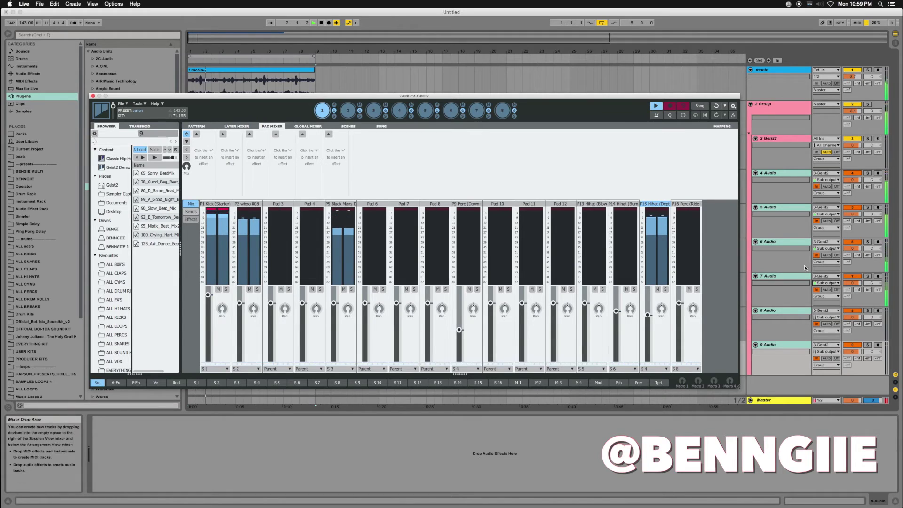
- Select audio tracks 4 through 8 together
left_click(782, 188)
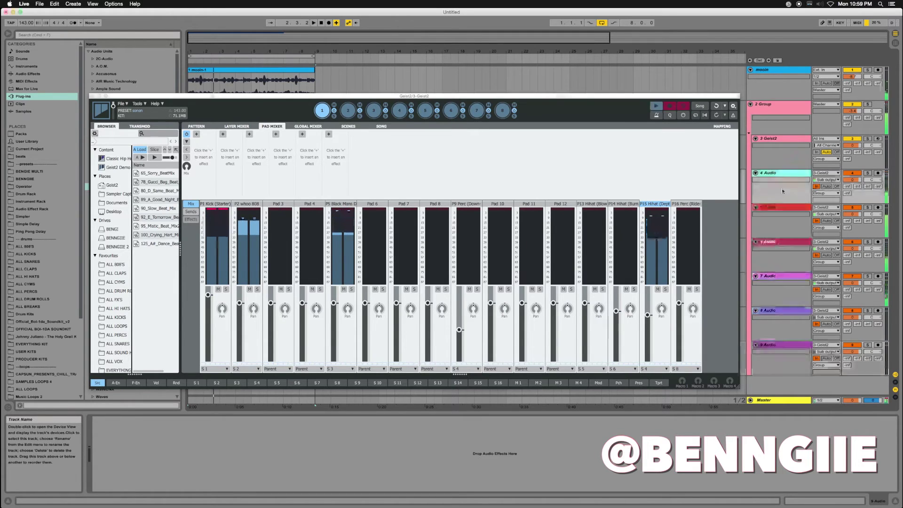
left_click(781, 216)
left_click(781, 242)
left_click(780, 276)
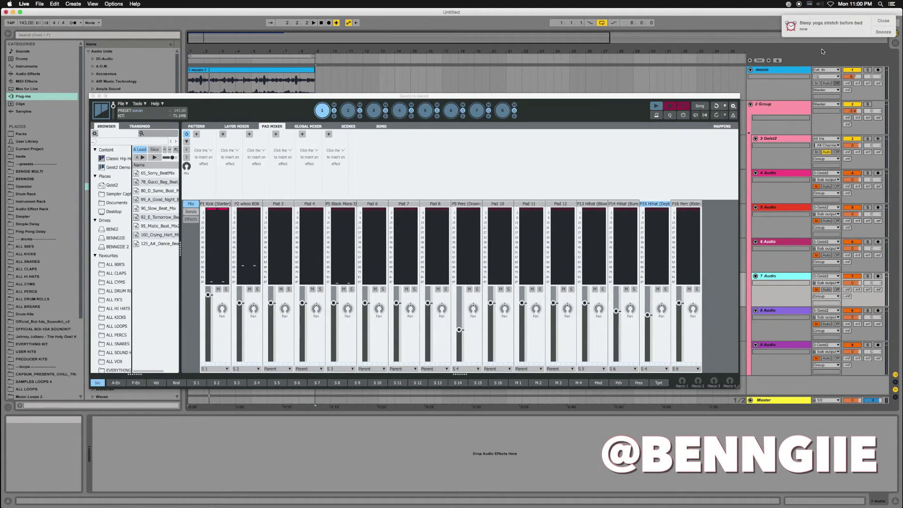
left_click(788, 172)
left_click(788, 321, "shift")
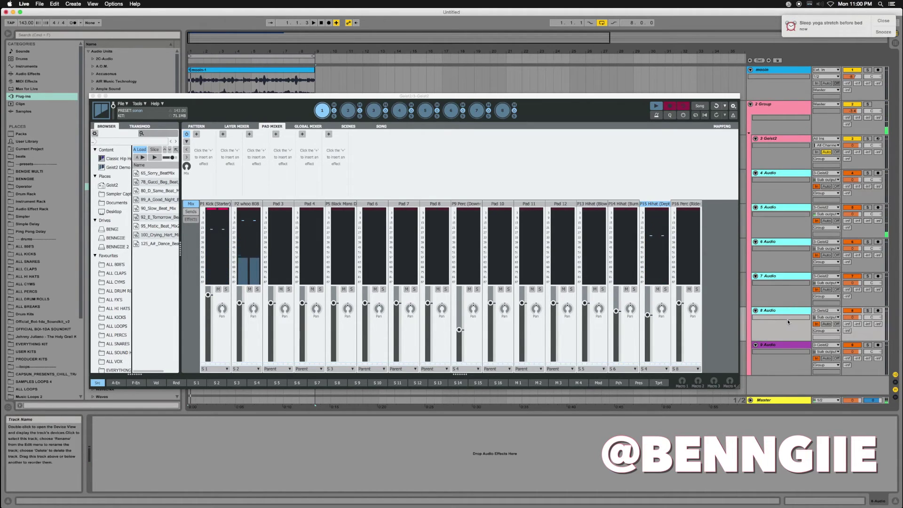
- Arm the selected tracks 4–8 for recording and select the 4 Audio track
left_click(878, 173)
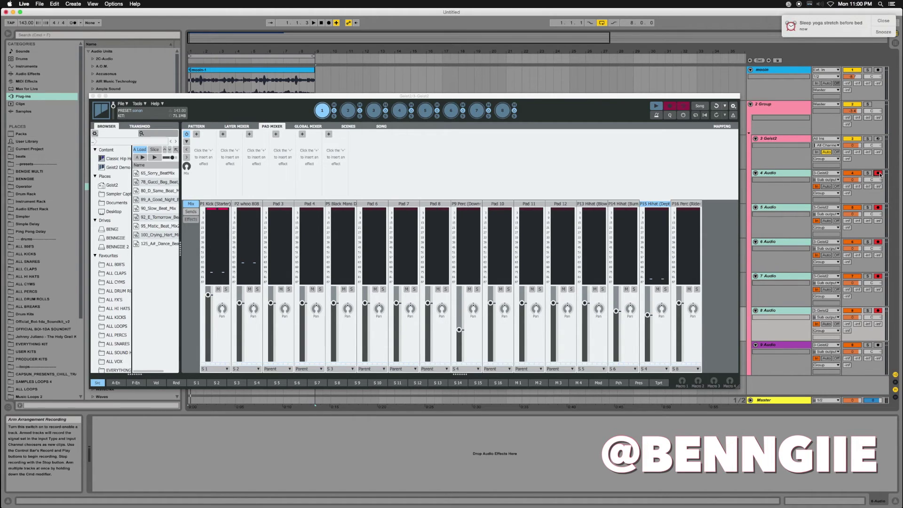
left_click_drag(485, 97, 492, 269)
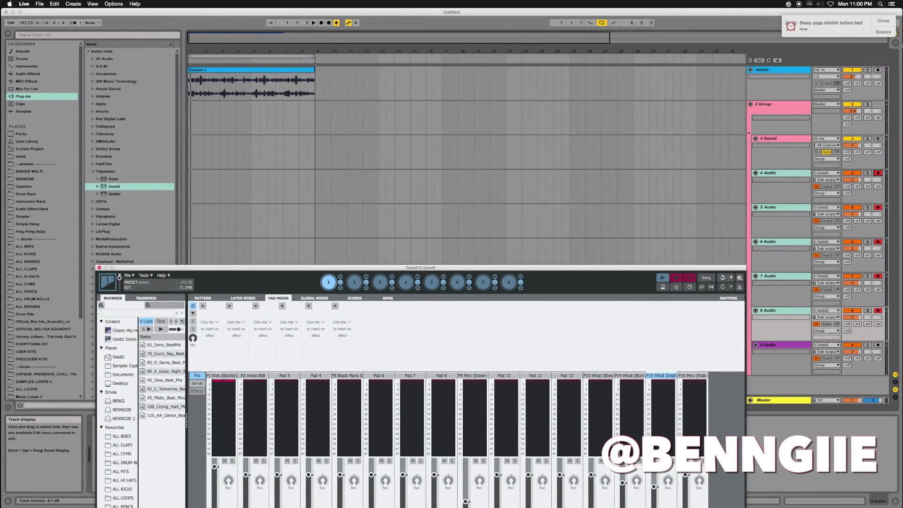
left_click(775, 173)
left_click(778, 175)
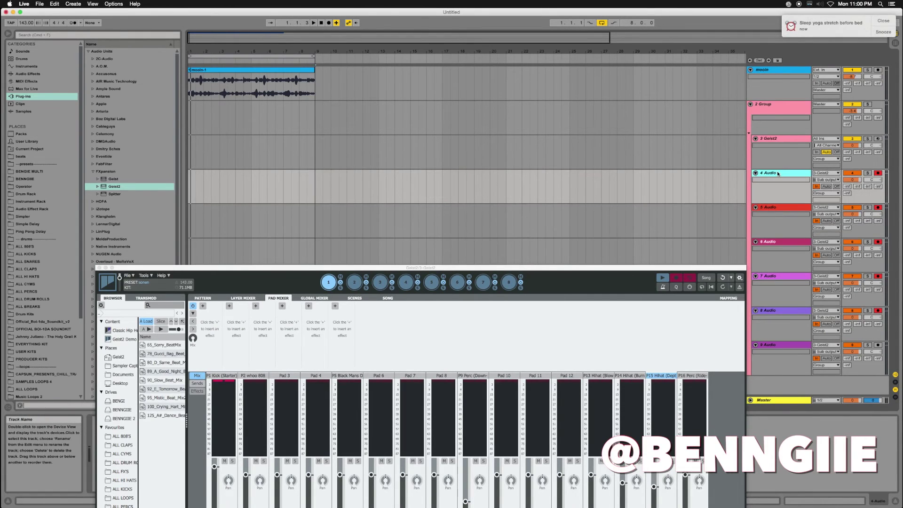
- Rename tracks 4–7 to kik, 808, snare and hats, then start playback to check levels
key("super+r")
type("kik")
key("Tab")
type("808")
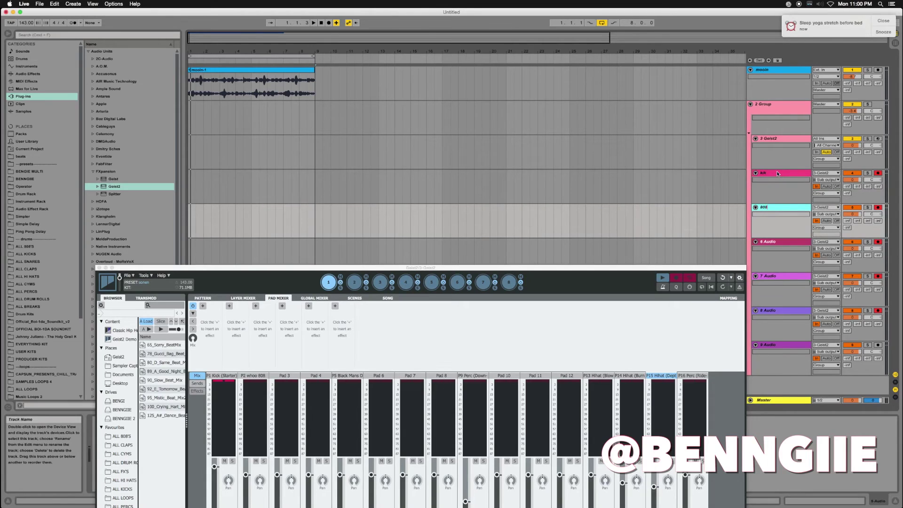
key("Tab")
type("snar")
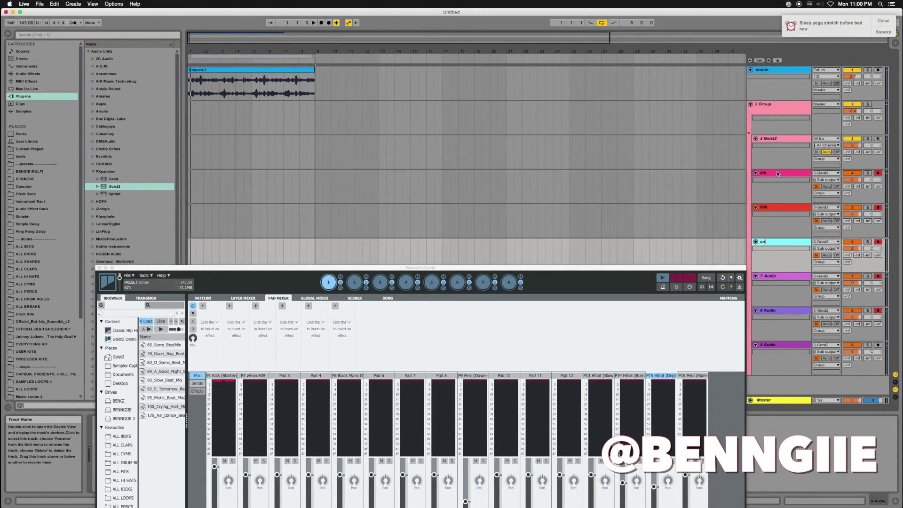
key("Tab")
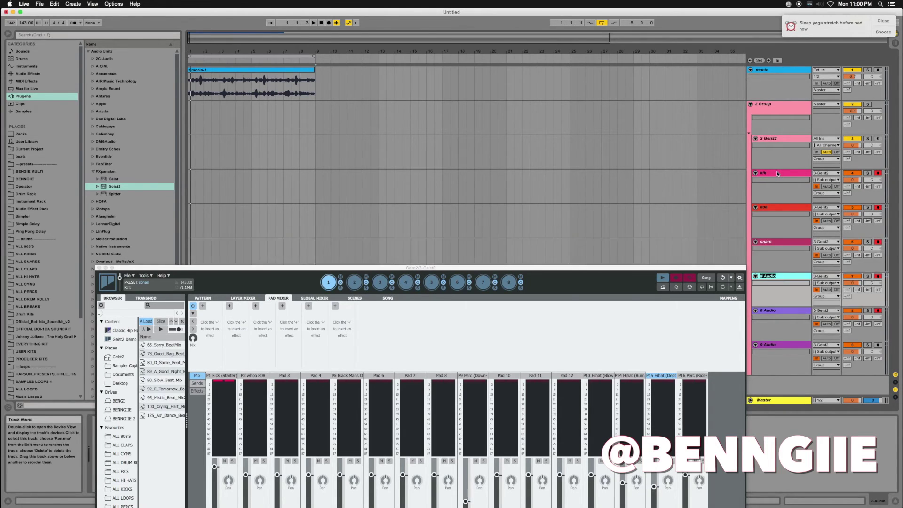
type("hats 1")
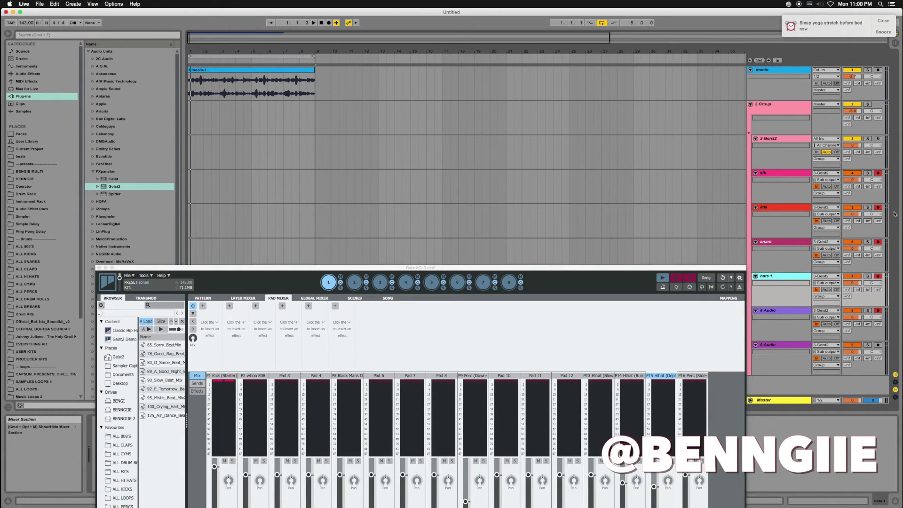
key("space")
- Disarm 8 Audio and start Arrangement recording of the Geist2 pads into the armed tracks
left_click(878, 310)
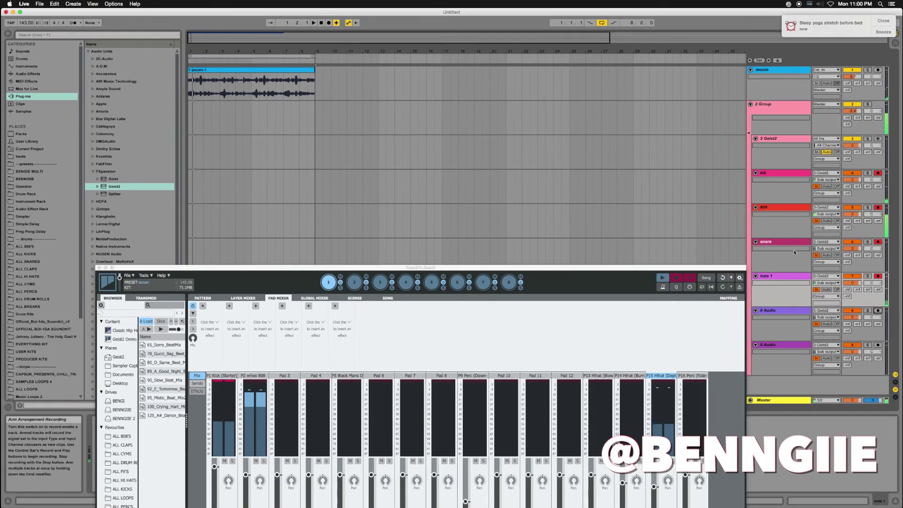
left_click(328, 23)
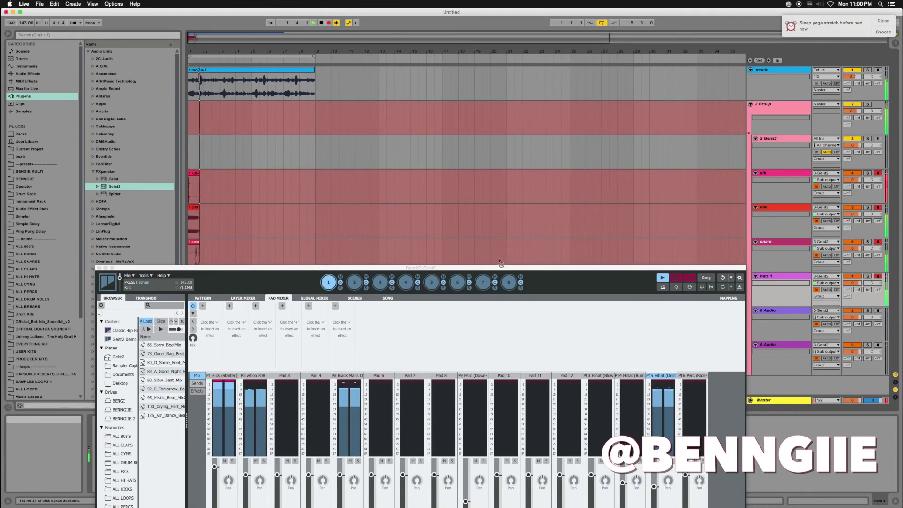
left_click_drag(501, 273, 507, 354)
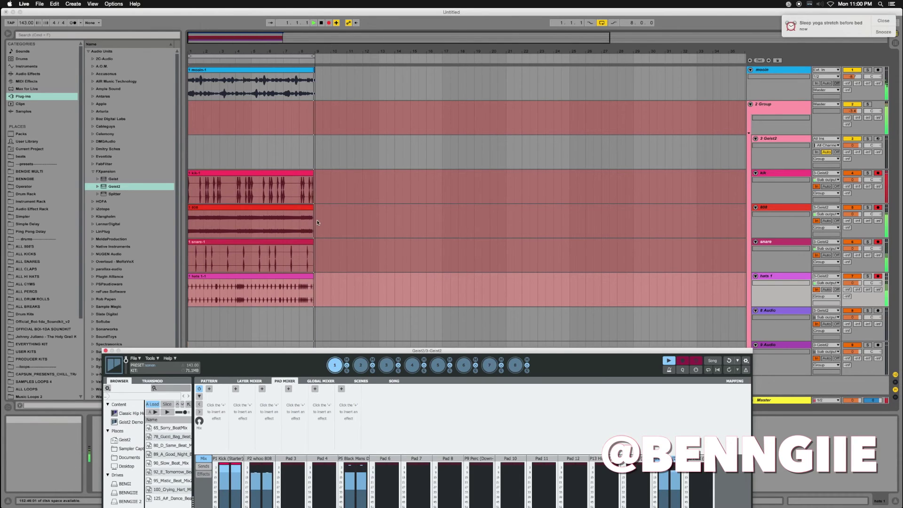
- Stop recording, then set kik through hats 1 to Auto monitoring and disarm them
key("space")
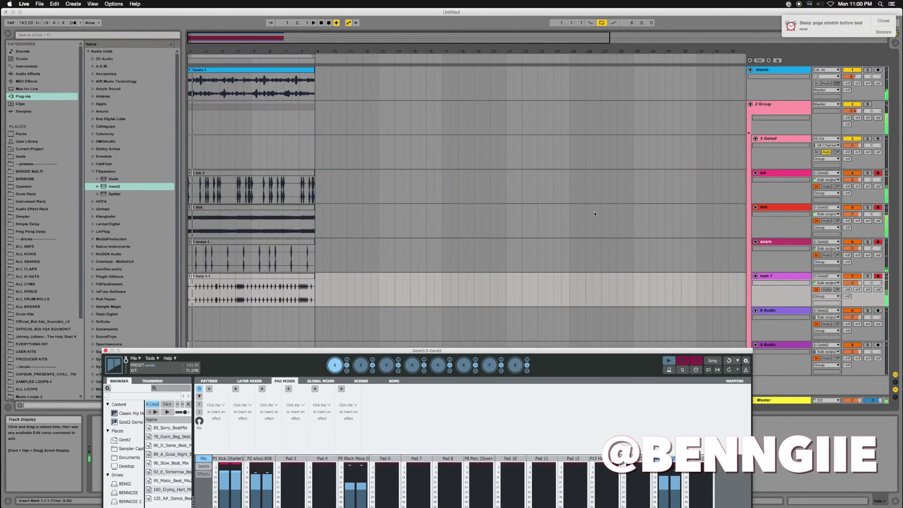
left_click(790, 172)
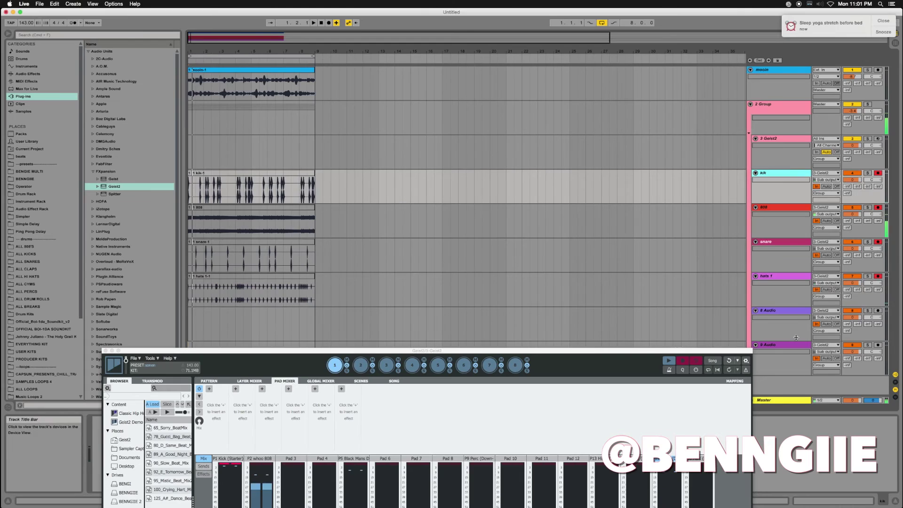
left_click(790, 277, "shift")
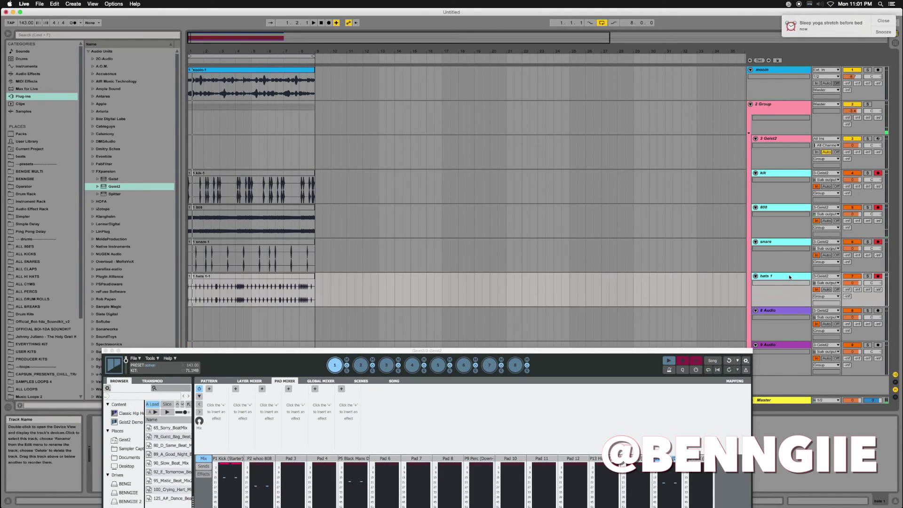
left_click(830, 187)
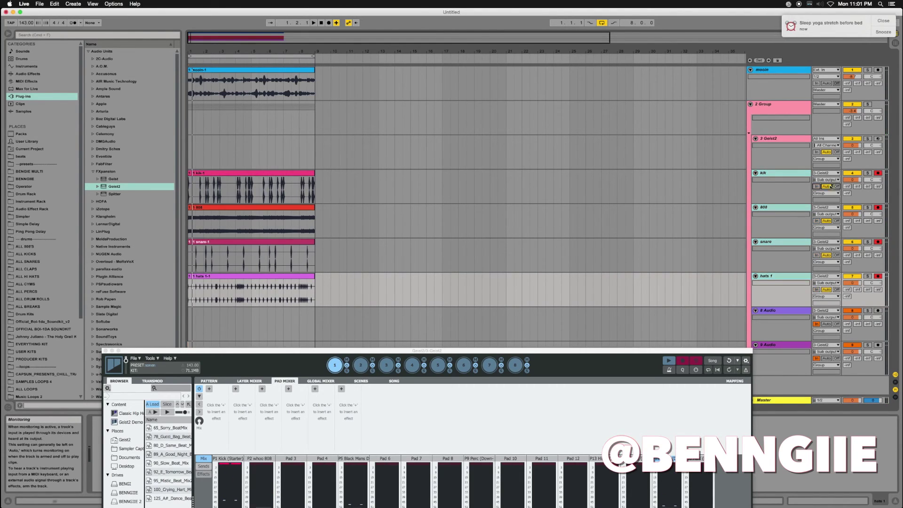
left_click(877, 175)
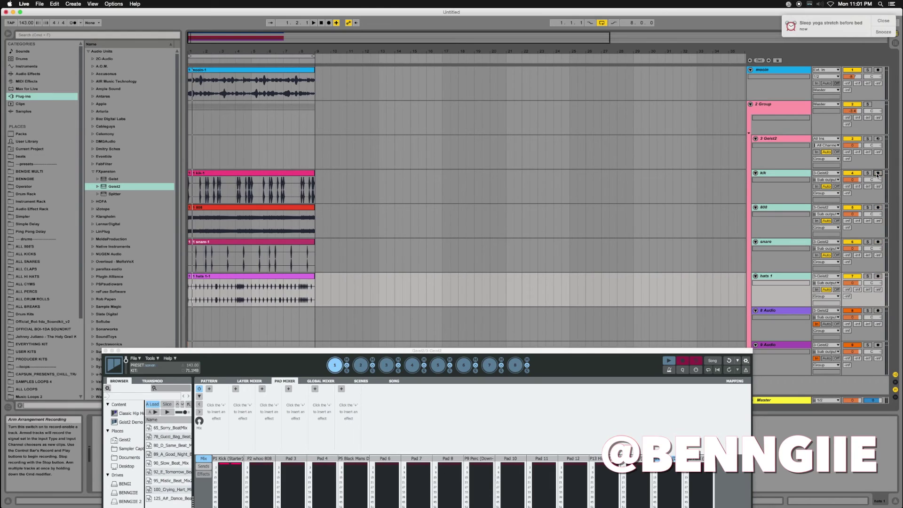
- Select the recorded clips, mark bar 9 across the tracks, and play from the song start
left_click(239, 242)
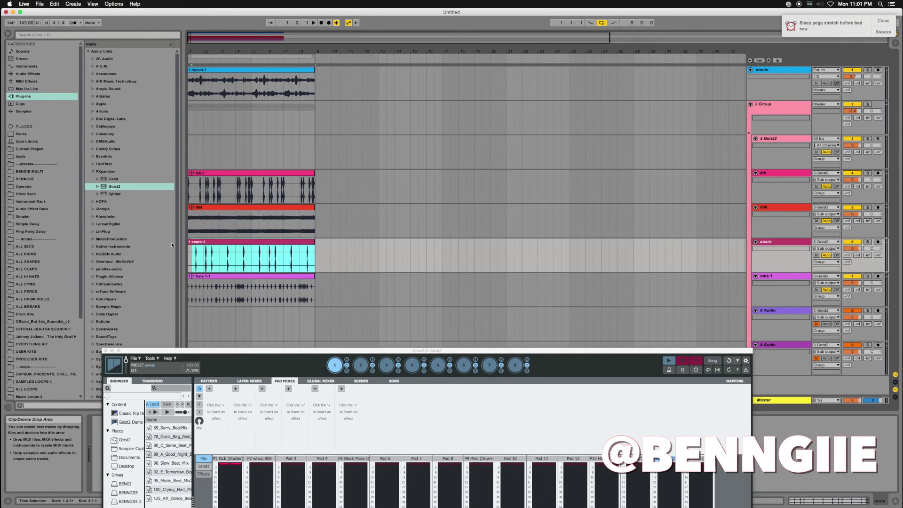
key("Up")
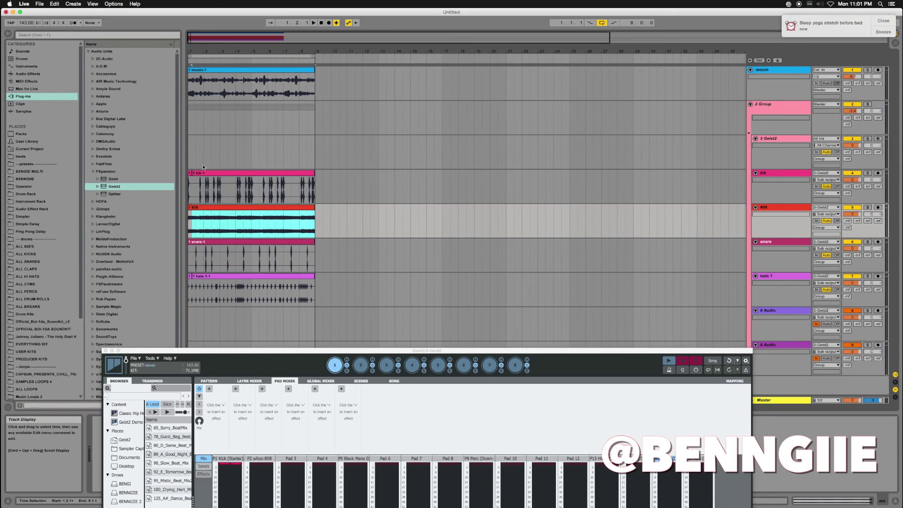
key("Up")
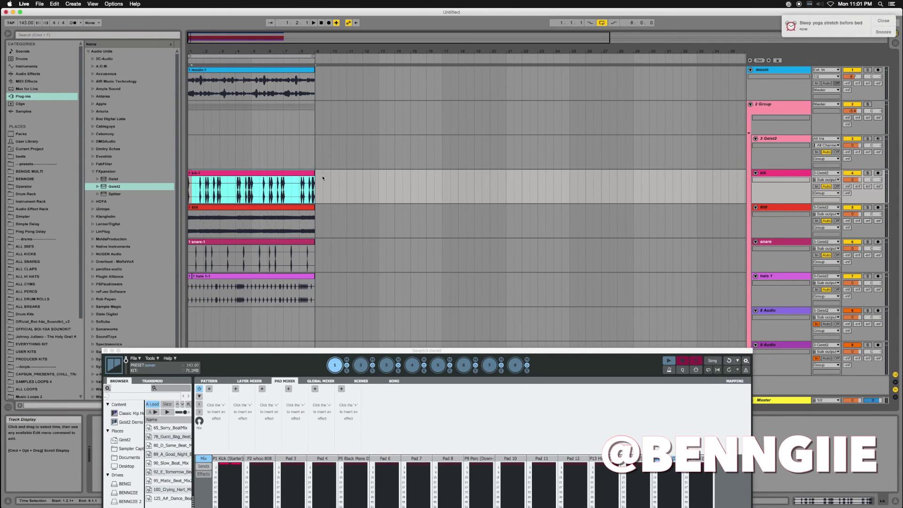
left_click_drag(315, 173, 323, 301)
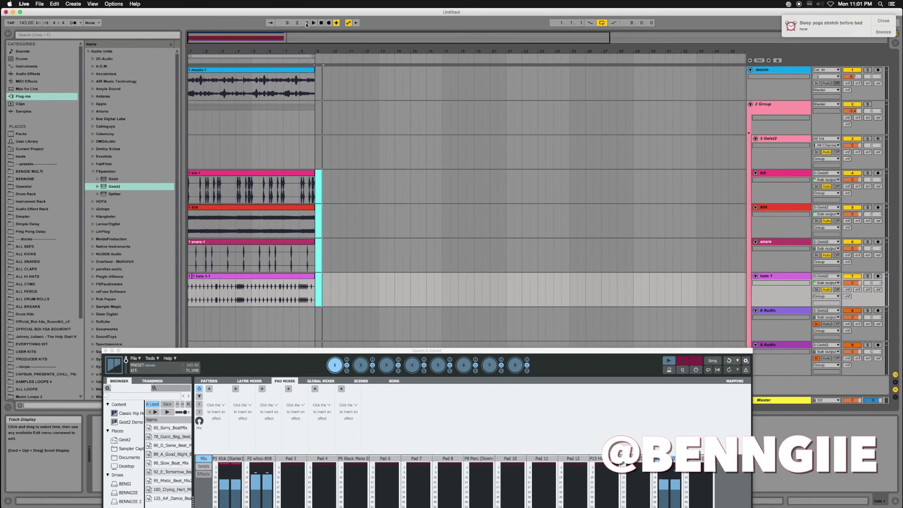
double_click(321, 23)
key("space")
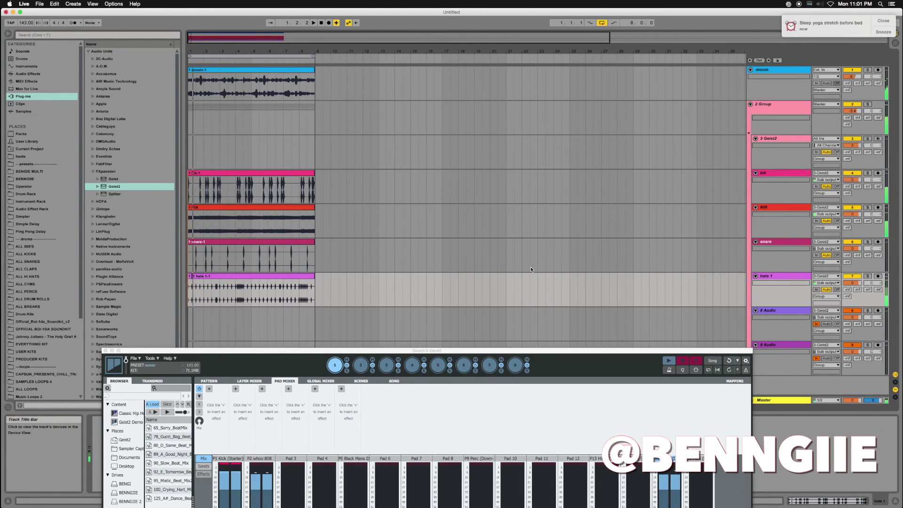
left_click_drag(146, 356, 159, 101)
- Select the 3 Geist2 track and toggle its plugin window until it stays closed
key("XF86AudioRaiseVolume")
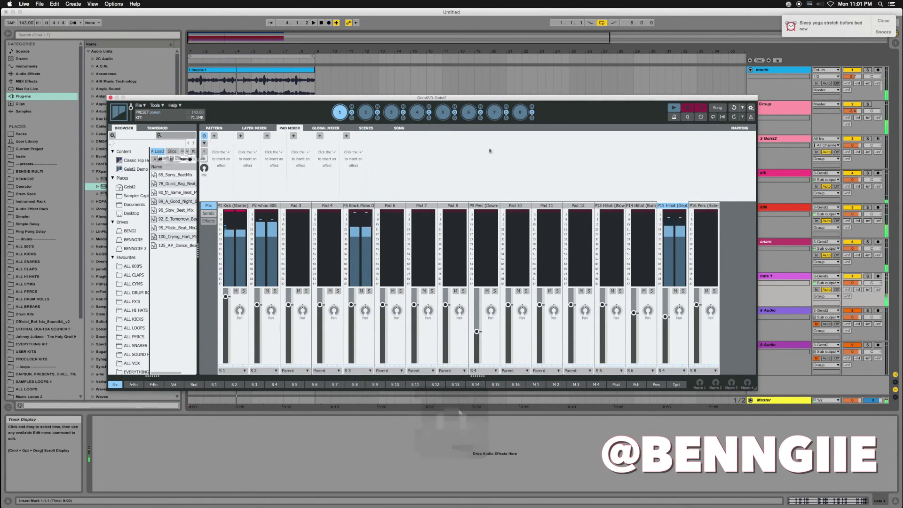
left_click(776, 149)
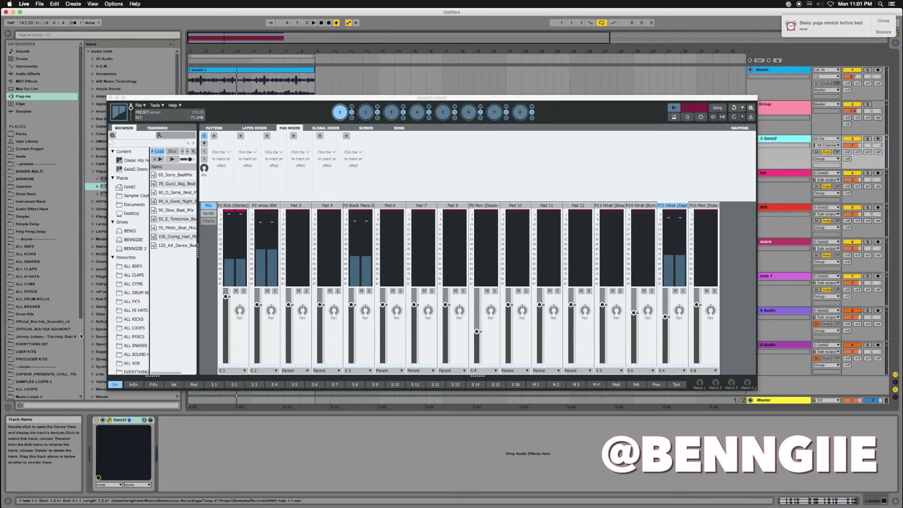
left_click(110, 416)
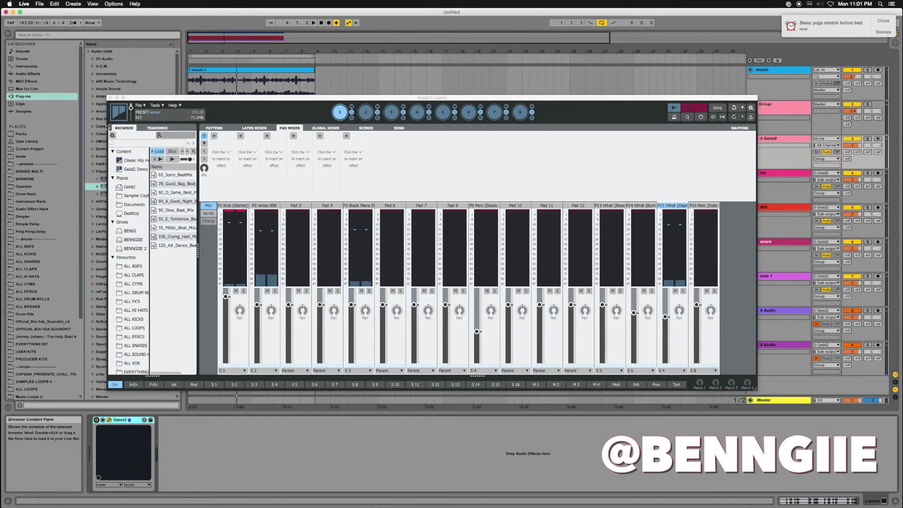
left_click(111, 98)
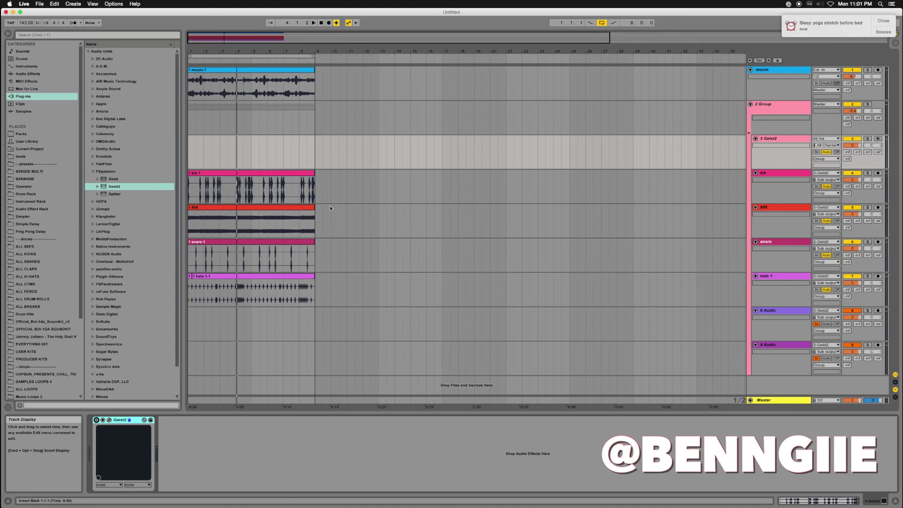
left_click(109, 420)
left_click(109, 420)
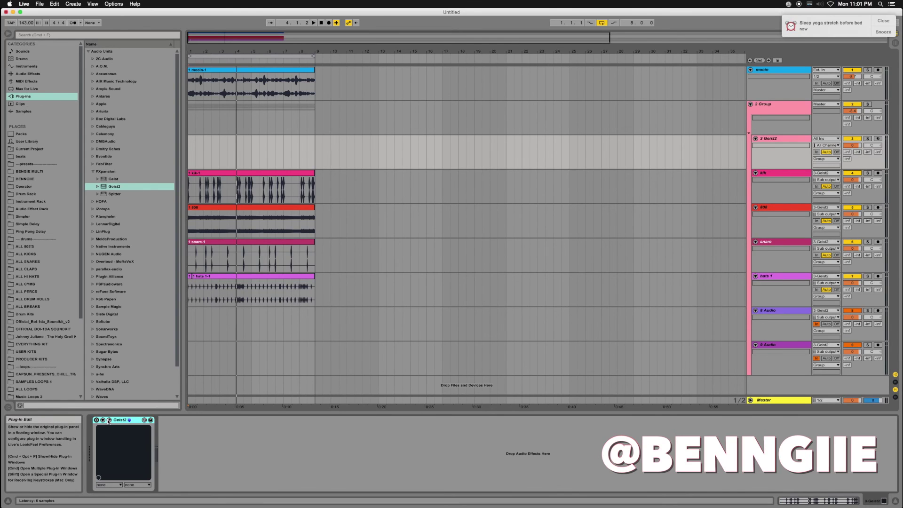
left_click(109, 420)
left_click(109, 420)
left_click(108, 421)
left_click(109, 421)
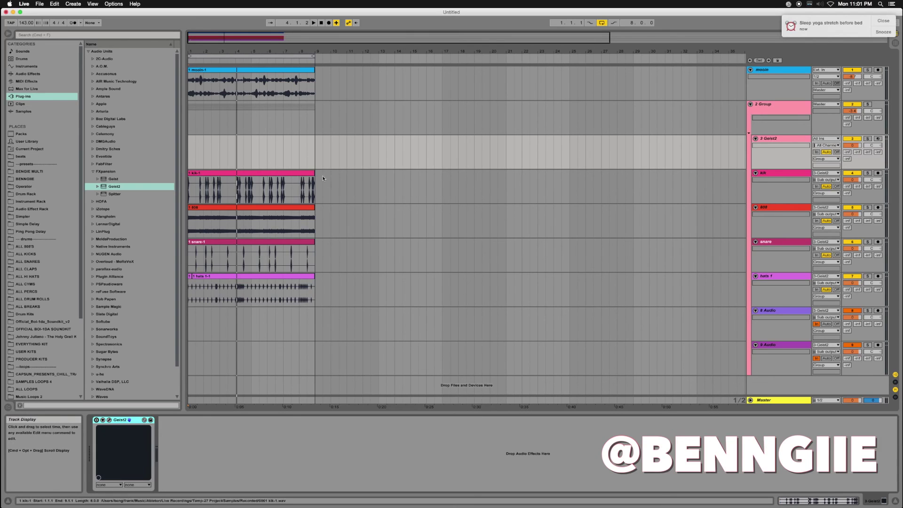
- Set monitoring on kik, 808, 8 Audio and 9 Audio to Auto, then select 9 Audio
left_click(778, 173)
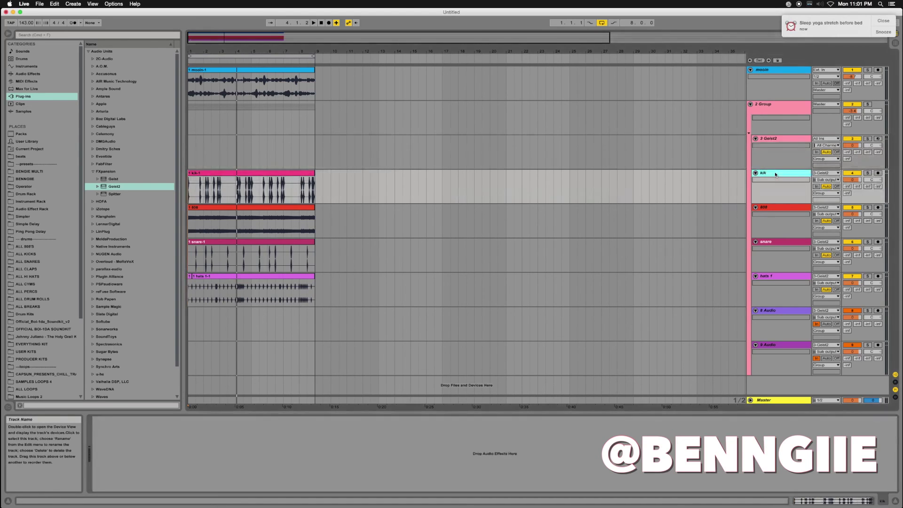
left_click(817, 187)
left_click(816, 187)
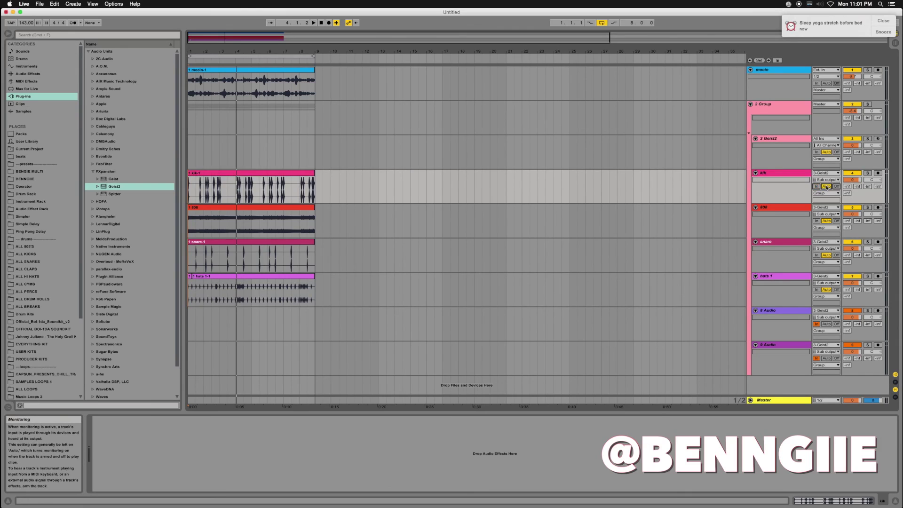
left_click(817, 187)
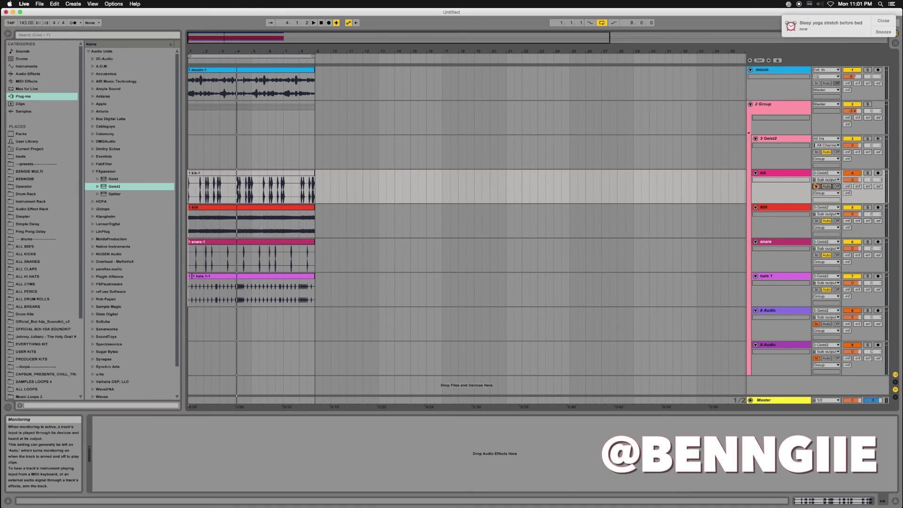
left_click(817, 220)
left_click(826, 187)
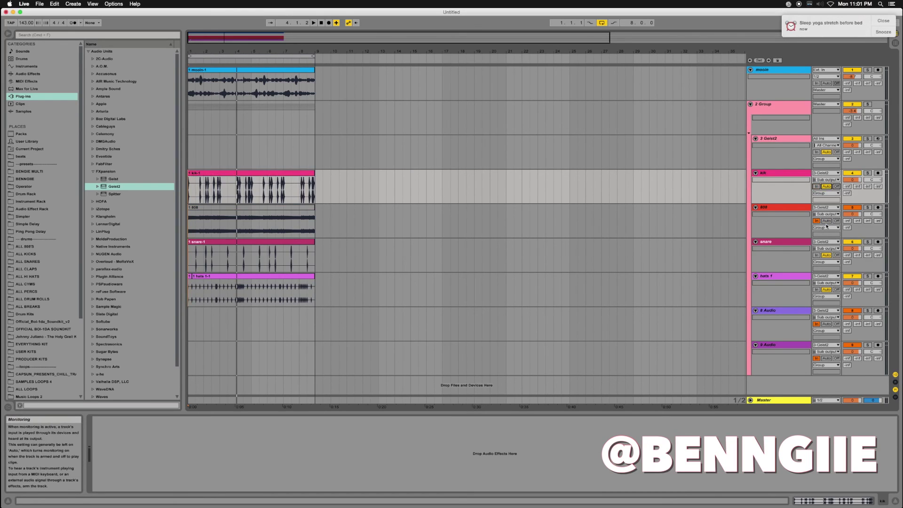
left_click(826, 220)
left_click(826, 324)
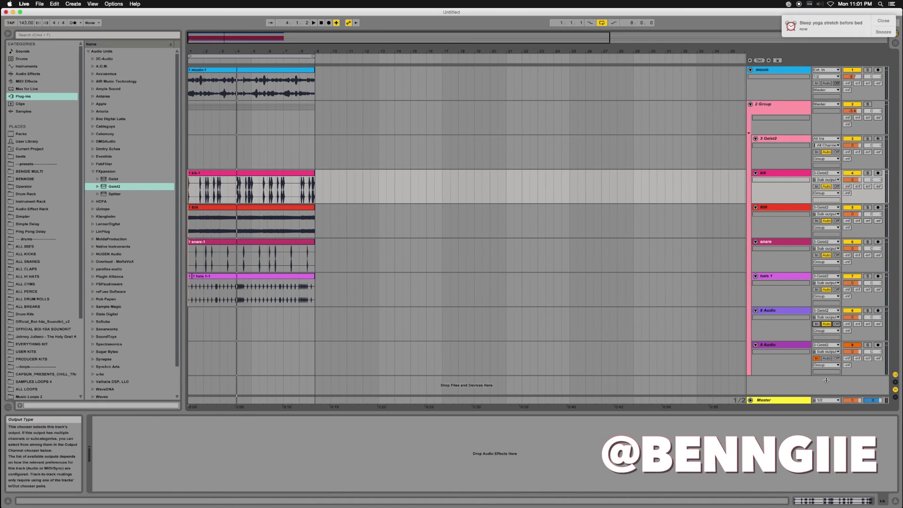
left_click(826, 358)
left_click(758, 346)
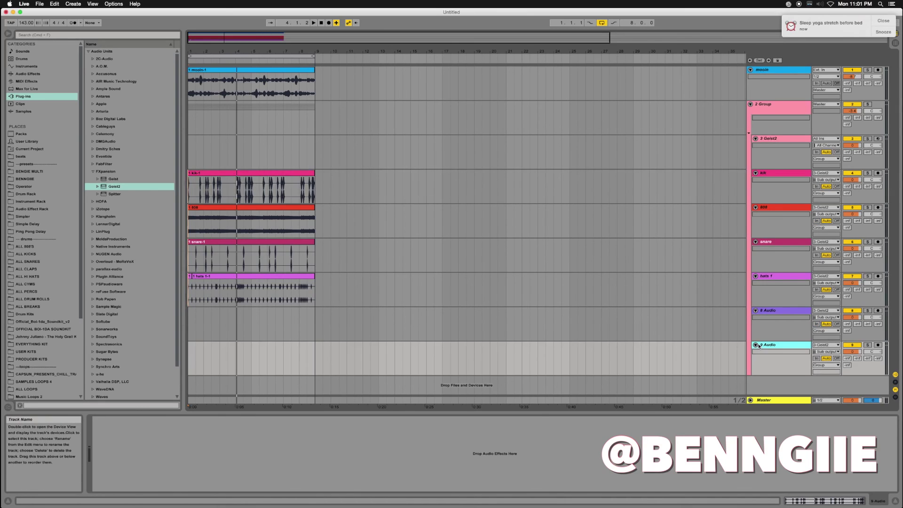
- Fold 9 Audio, 8 Audio, hats 1, snare, 808, kik and 3 Geist2, then select 3 Geist2
left_click(755, 345)
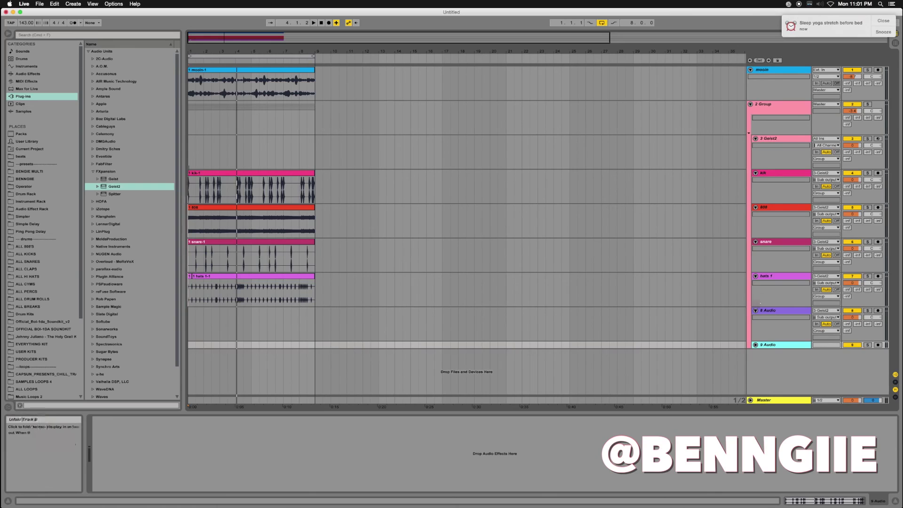
left_click(755, 311)
left_click(755, 276)
left_click(755, 242)
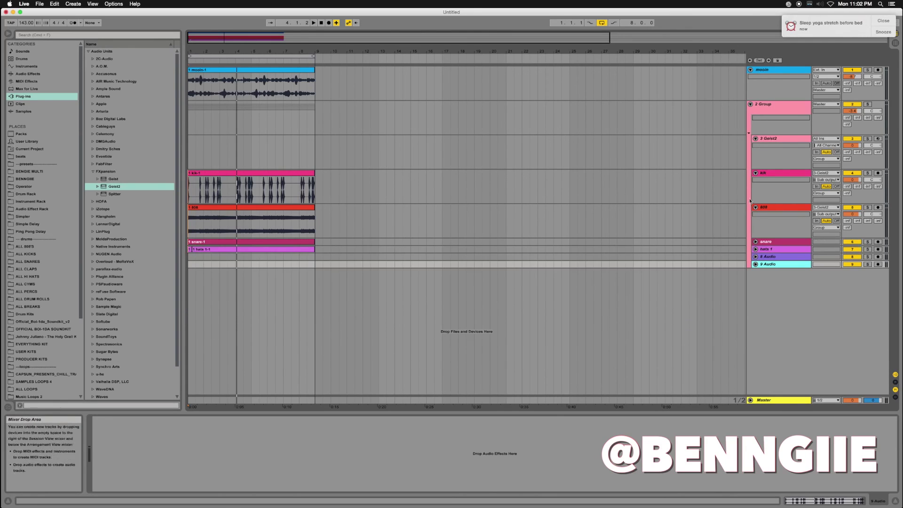
left_click(755, 207)
left_click(755, 173)
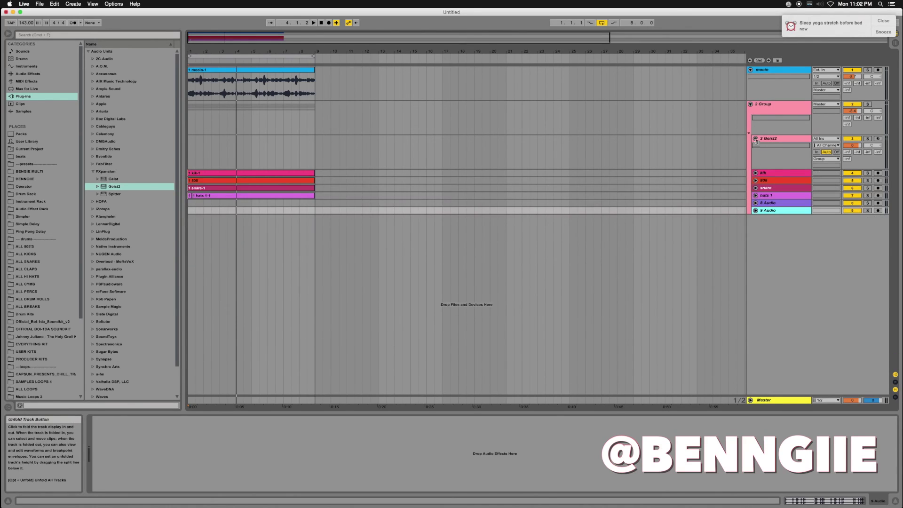
left_click(755, 139)
left_click(770, 138)
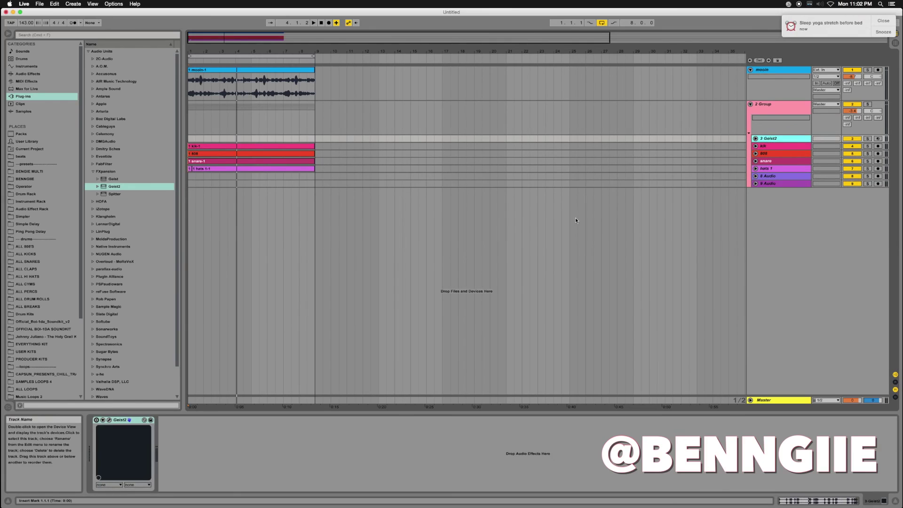